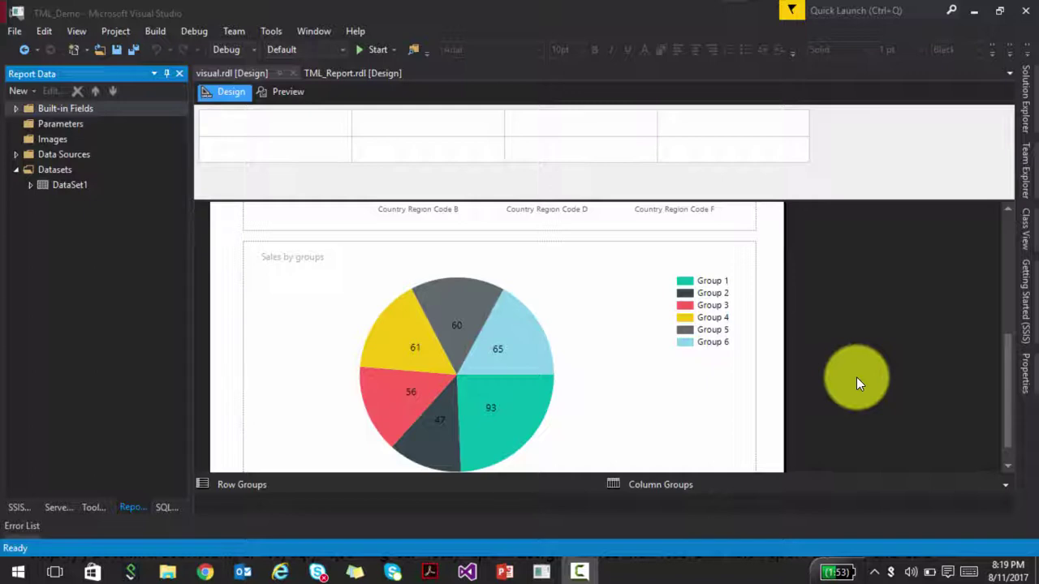
Step: Start a new shared dataset under Shared Datasets and create a new data source for it
click(1025, 114)
click(855, 171)
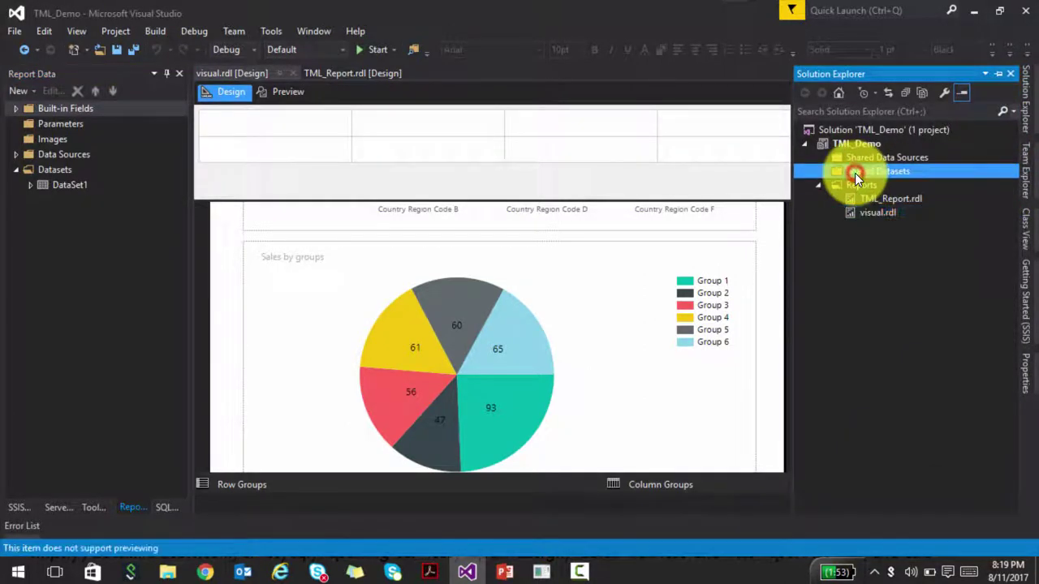
right_click(869, 176)
mouse_move(907, 205)
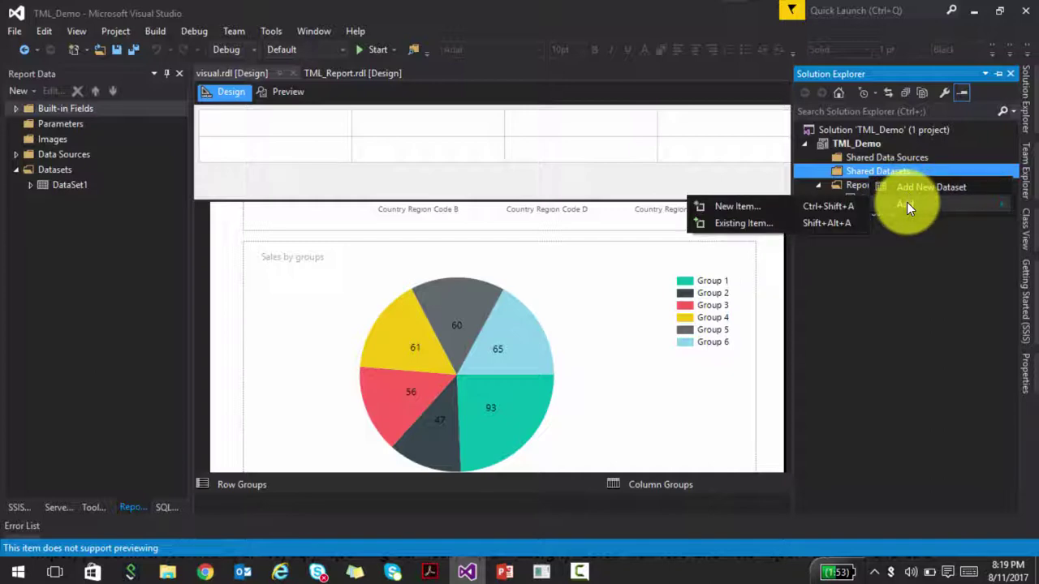
click(897, 186)
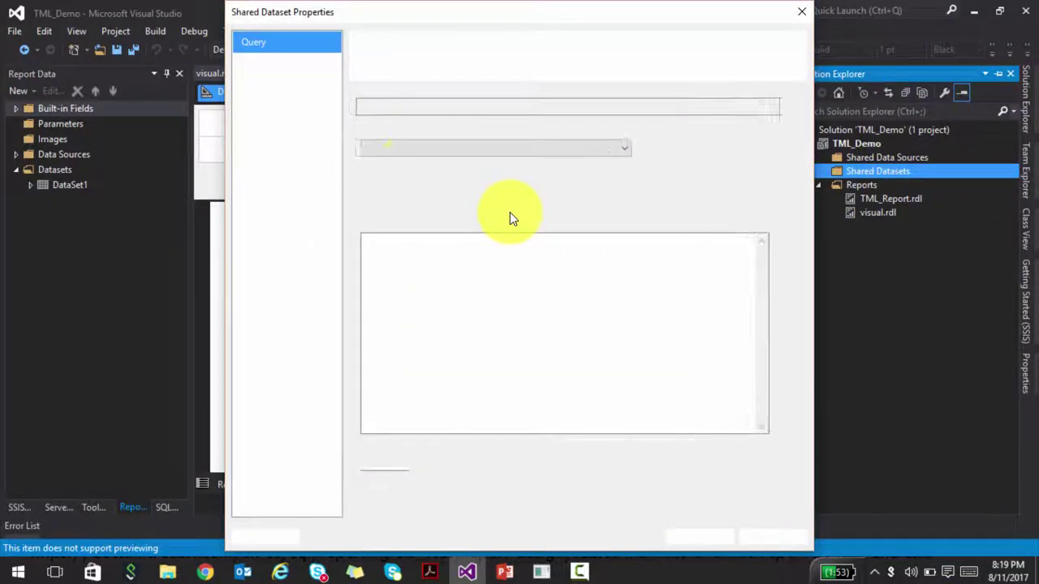
click(414, 157)
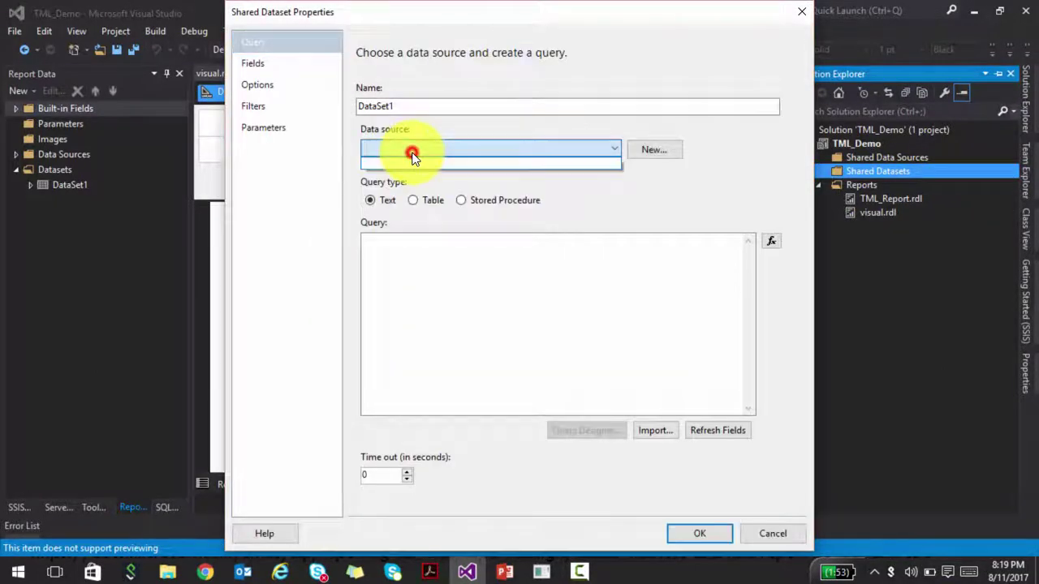
click(638, 152)
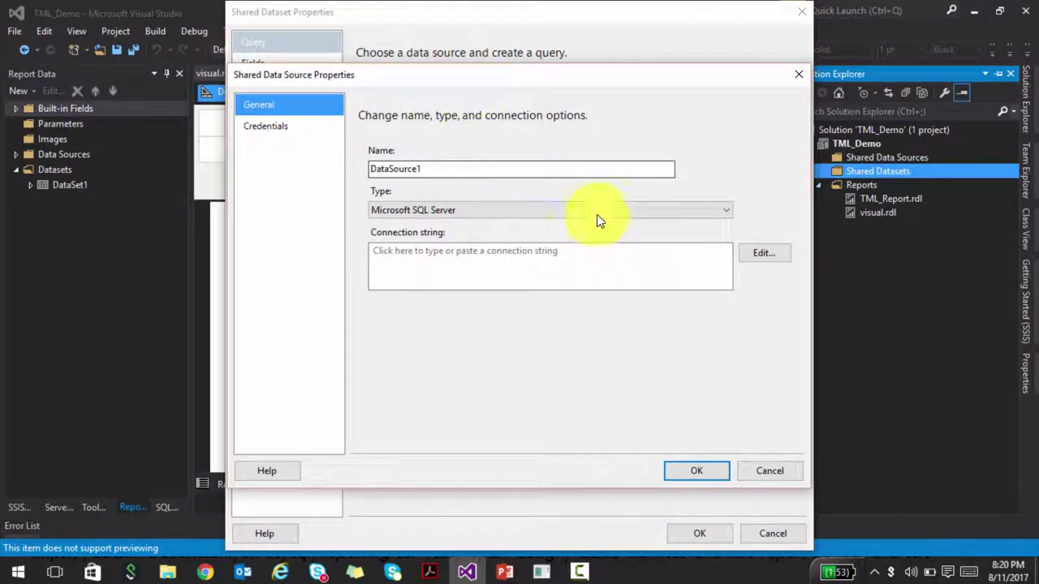
Step: Connect DataSource1 to server .\sql2016, database AdventureWorks2016CTP3, and confirm it
click(758, 255)
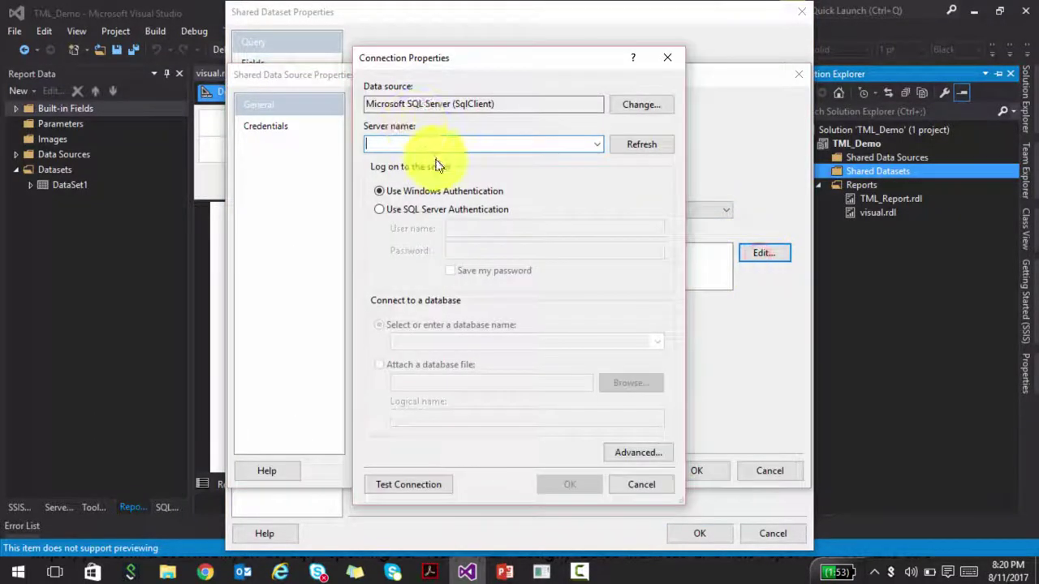
text(.)
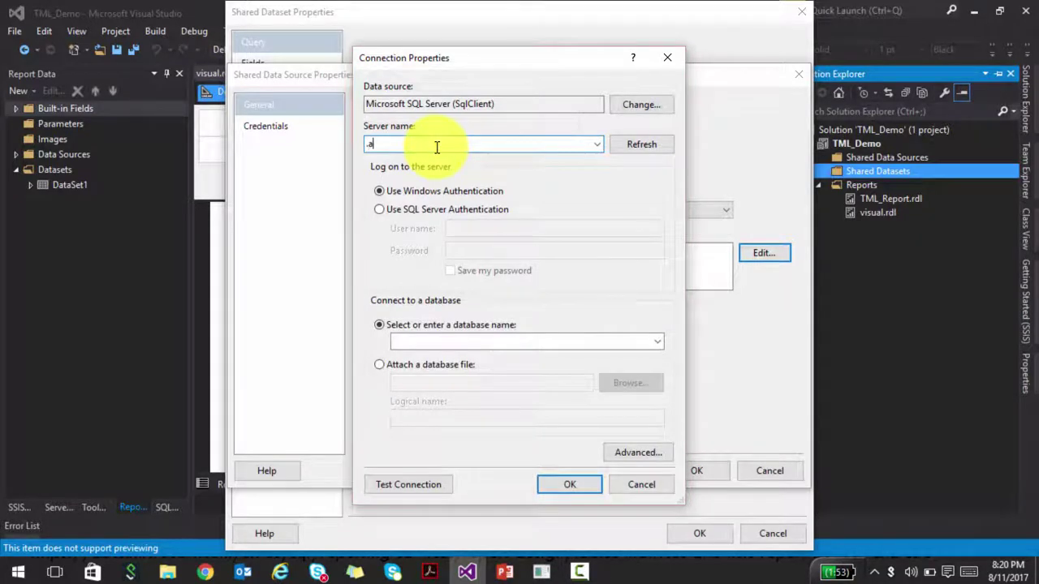
key(BackSpace)
text(.sq)
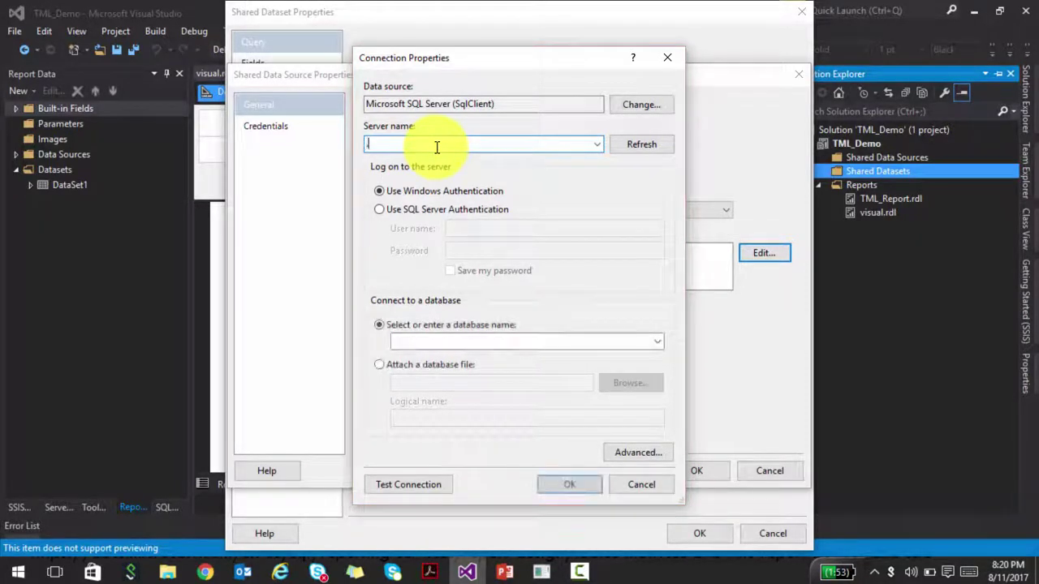
text(l201)
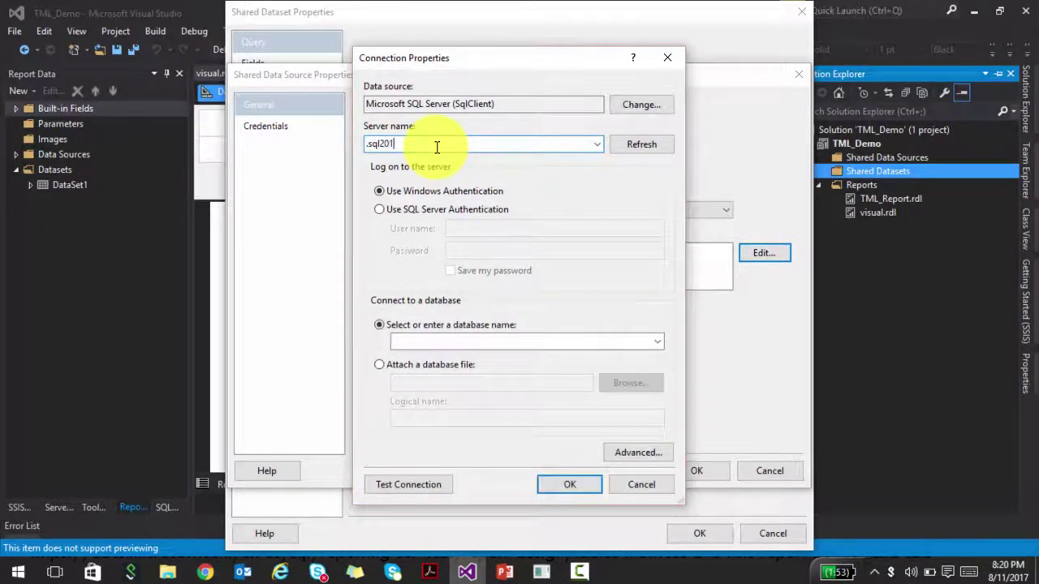
text(6)
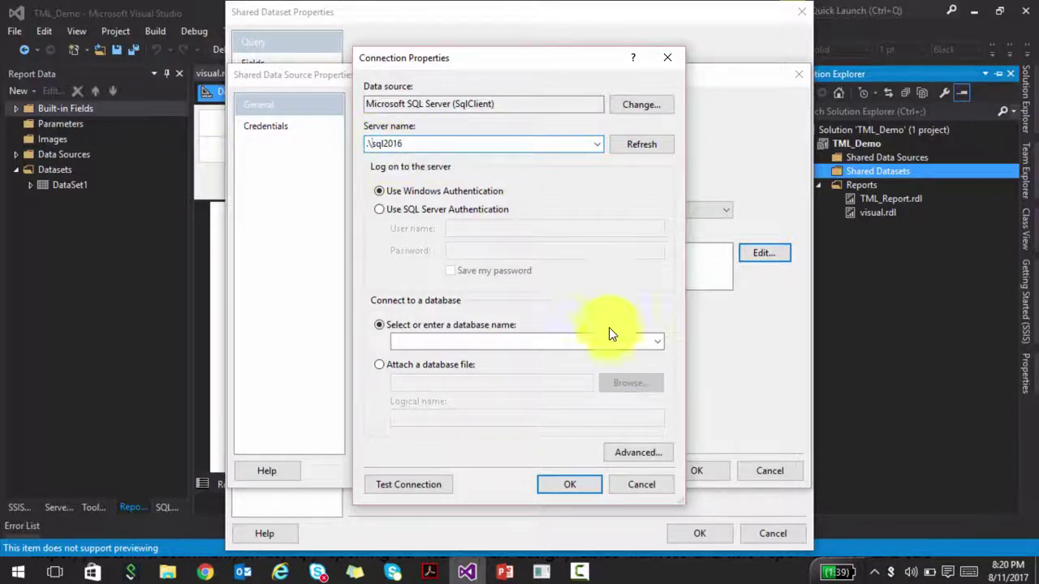
click(659, 342)
click(566, 358)
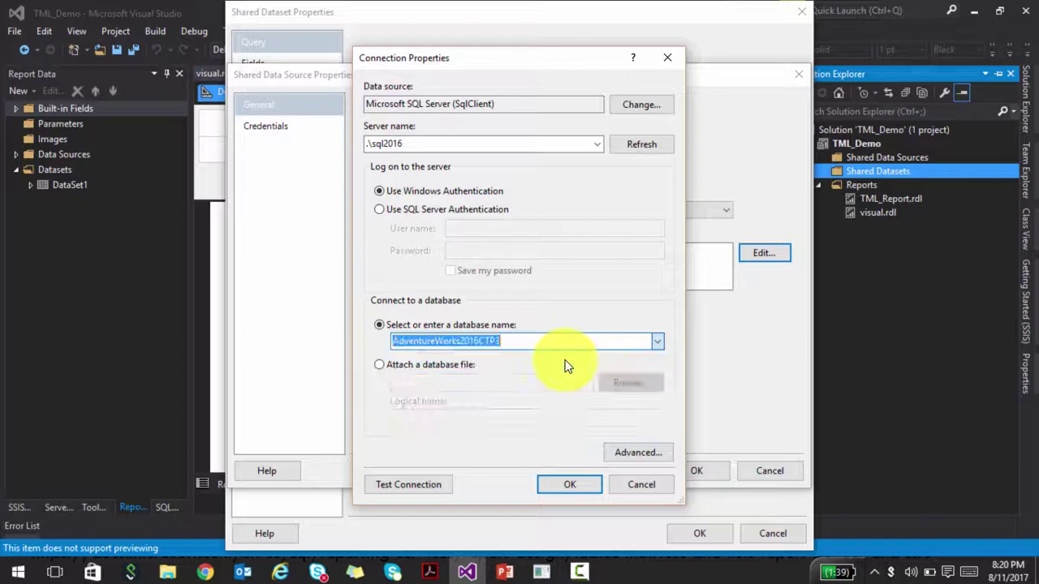
click(558, 491)
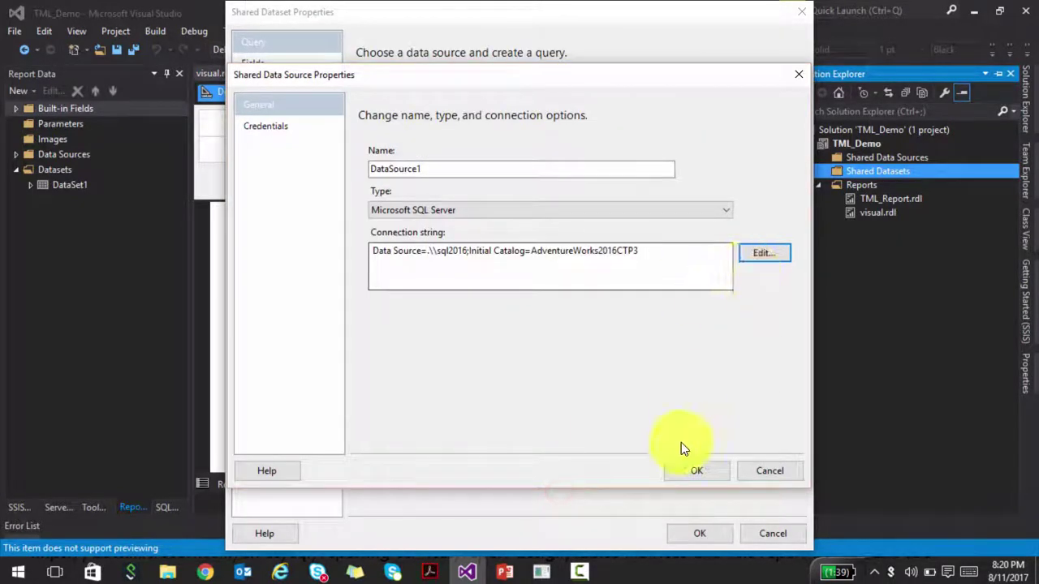
click(695, 470)
Step: In the Query Designer, add the SalesTerritory table and select all its columns
click(588, 435)
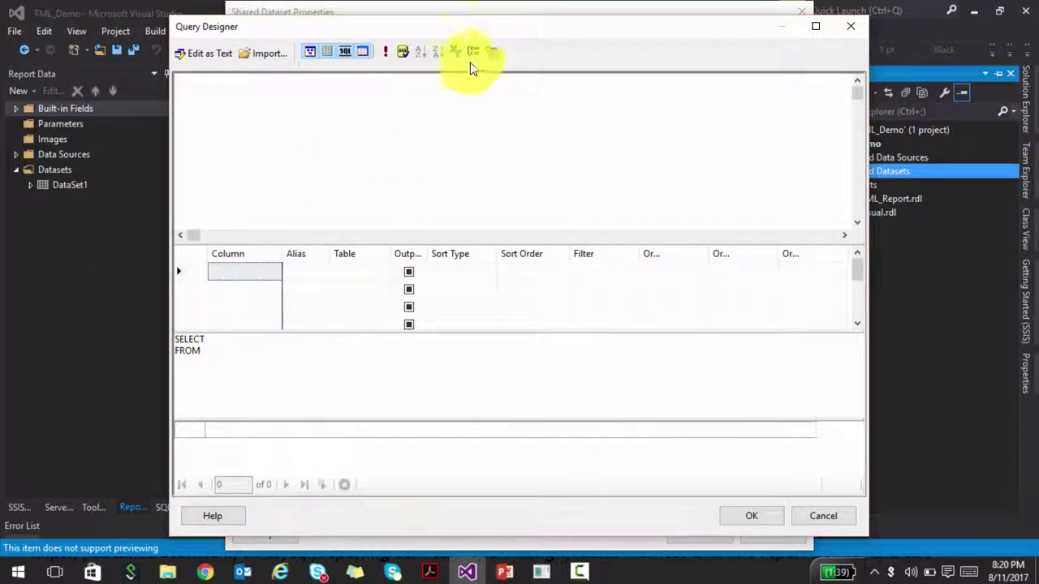
click(492, 51)
scroll(452, 280, down, 15)
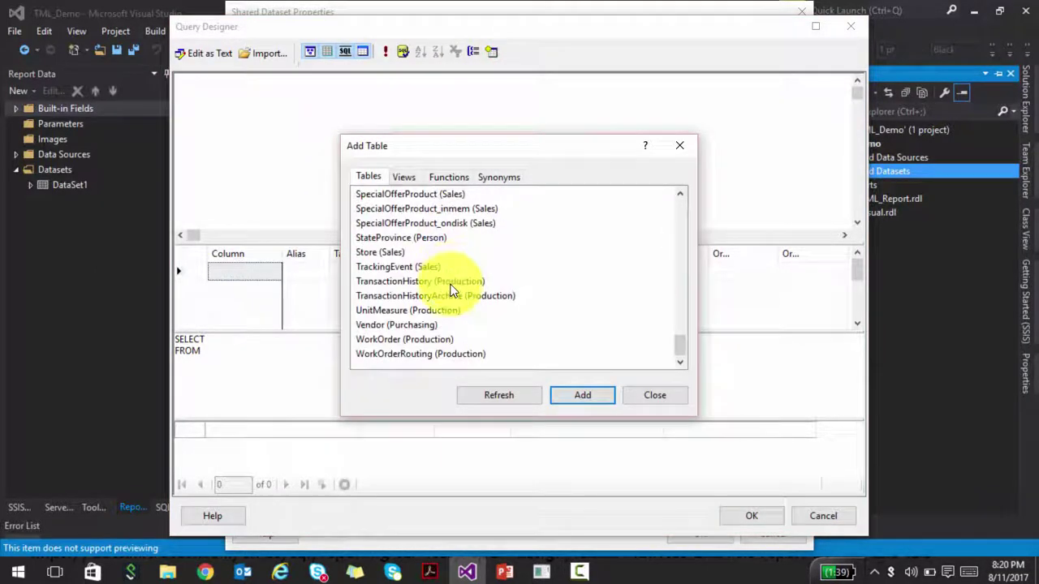
scroll(452, 280, up, 3)
click(406, 194)
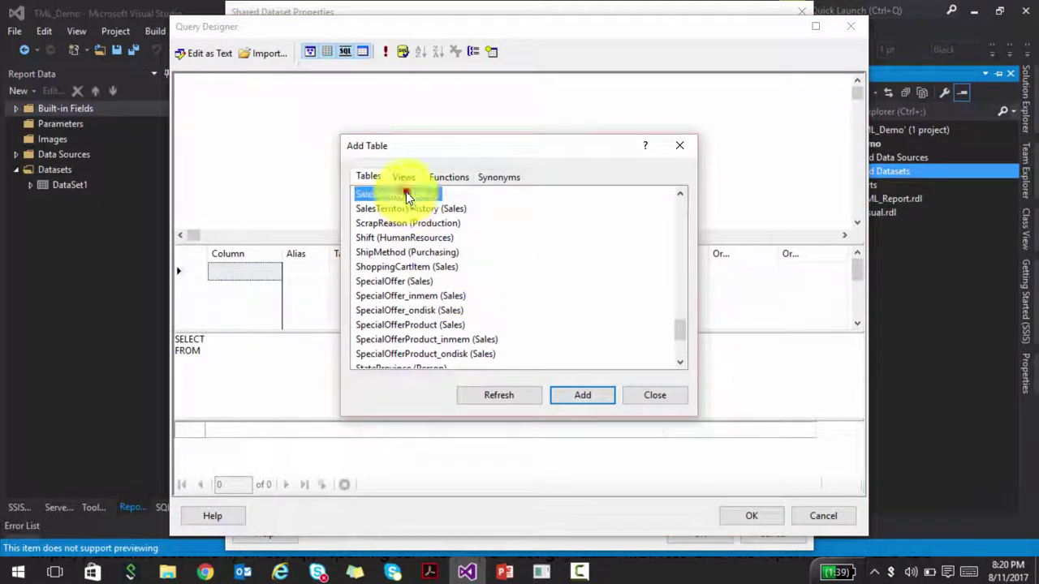
click(581, 395)
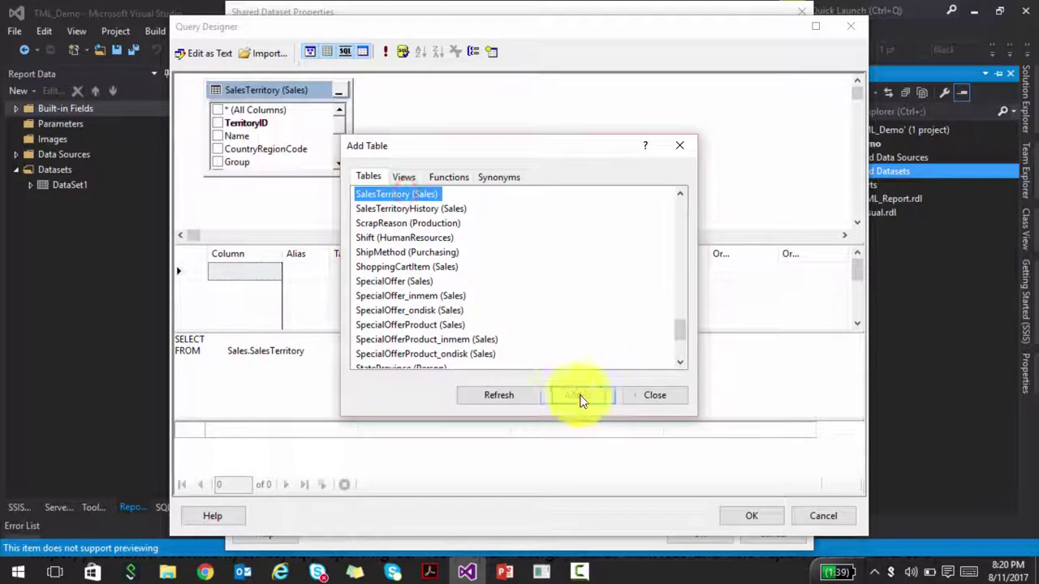
click(644, 398)
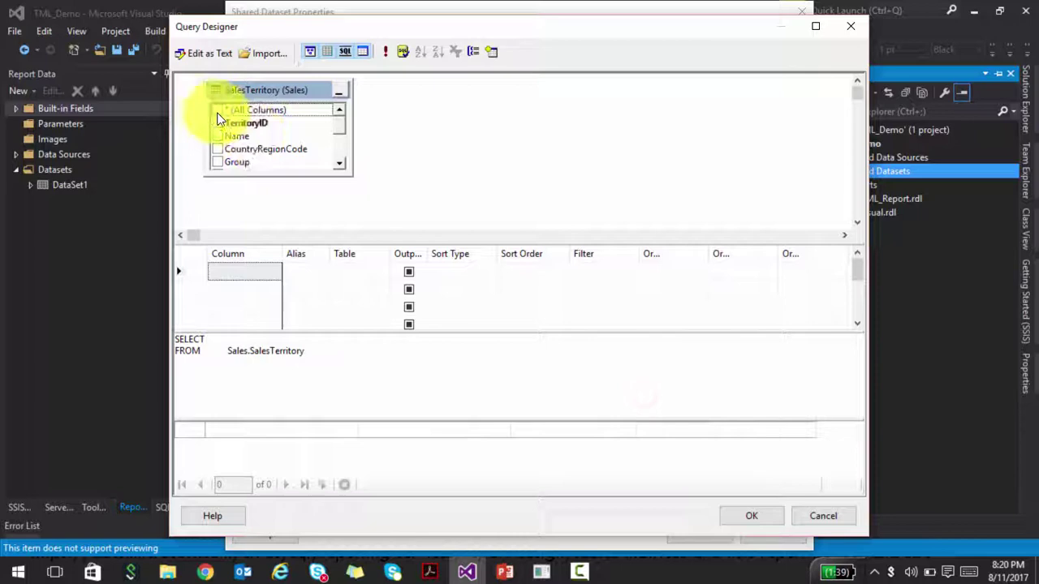
click(218, 109)
click(768, 518)
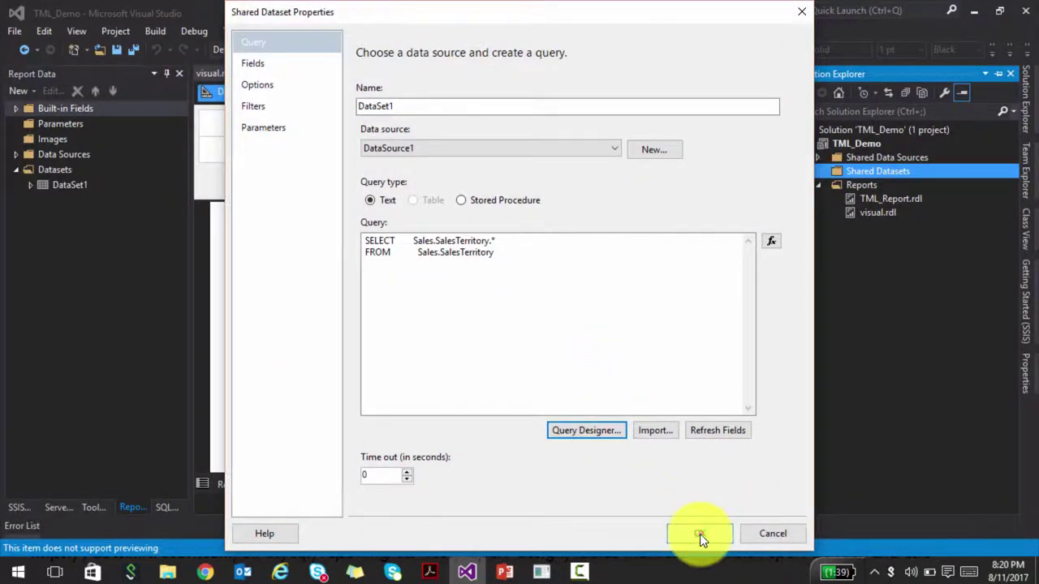
Step: Save the shared dataset and add a new report named parent_report.rdl to Reports
click(700, 534)
click(862, 187)
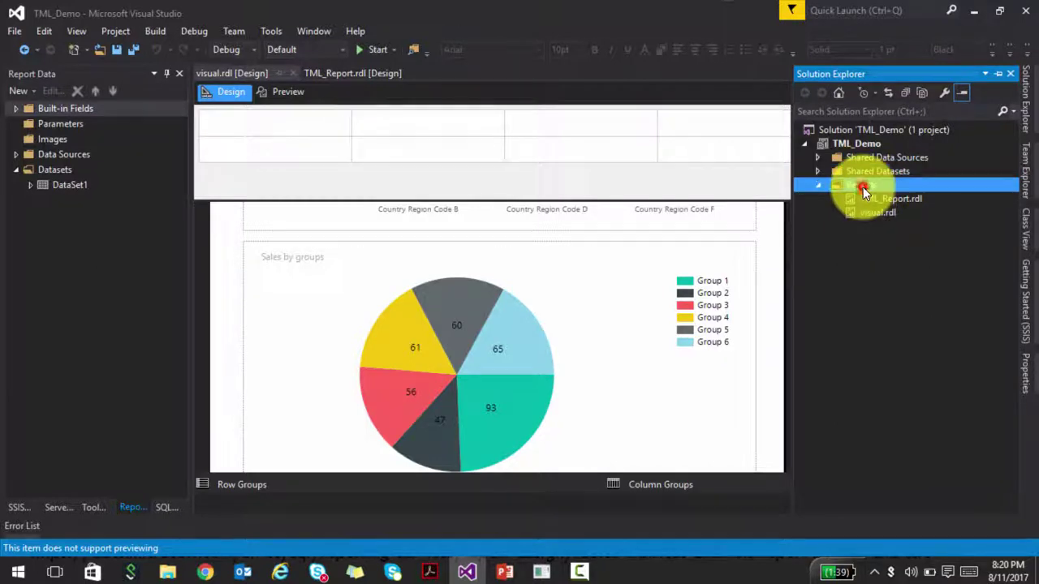
double_click(862, 186)
right_click(863, 187)
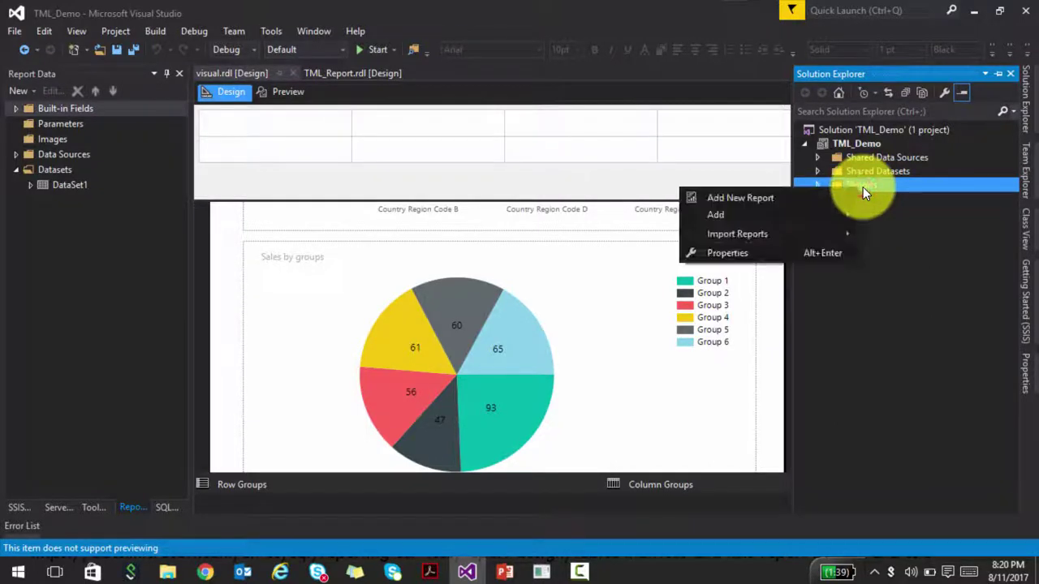
click(810, 222)
click(609, 220)
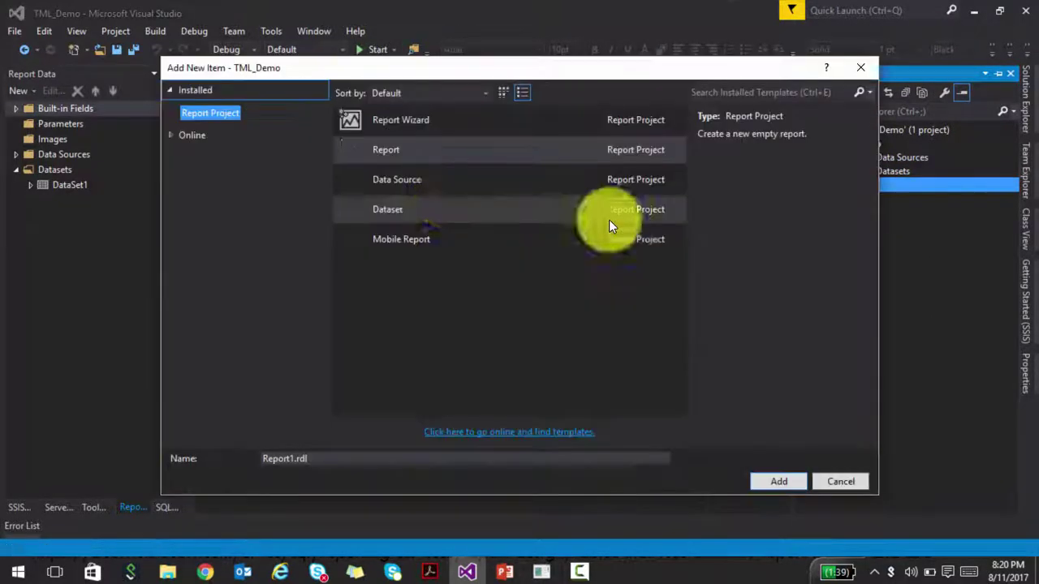
drag(290, 460, 243, 469)
text(paren)
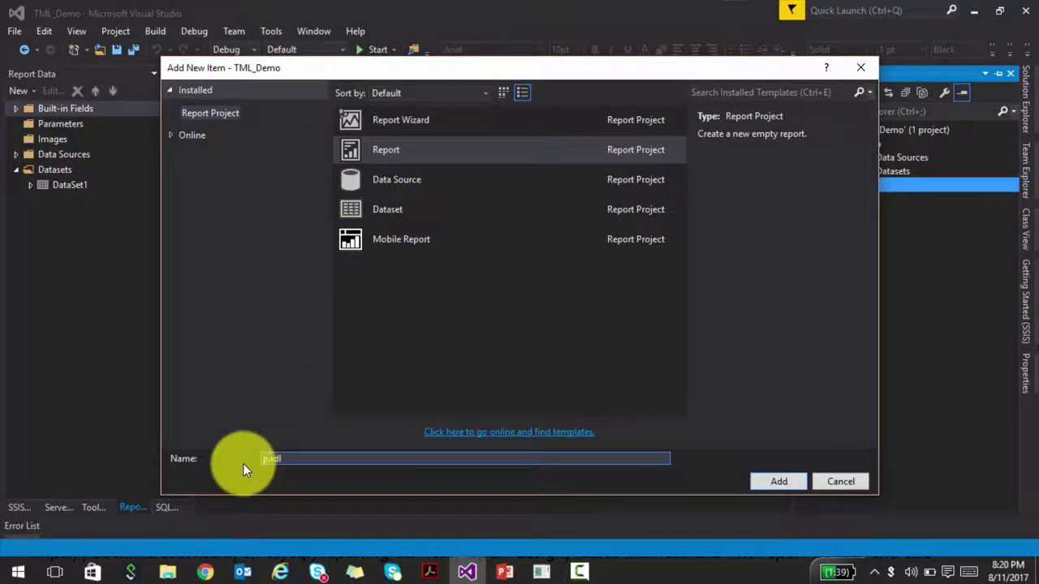
text(t_report)
key(Return)
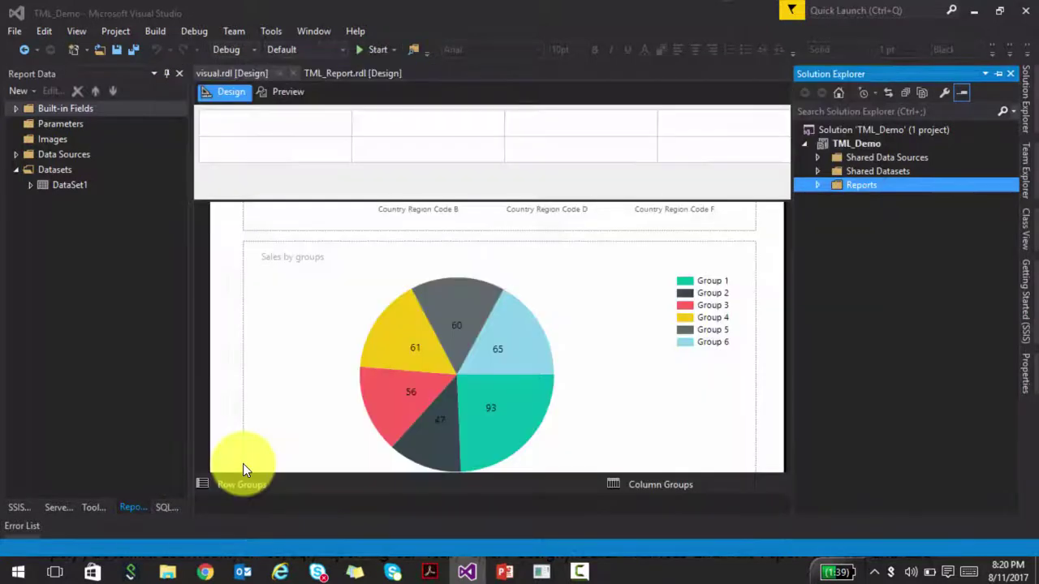
Step: Insert a matrix bound to shared DataSet1 and drop the Name field into its Rows cell
click(41, 167)
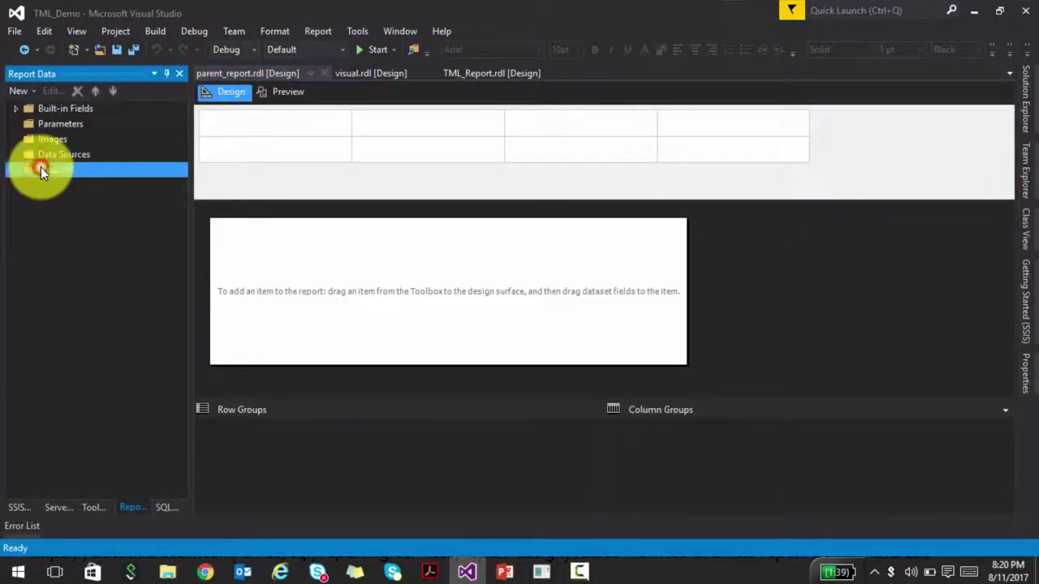
right_click(248, 268)
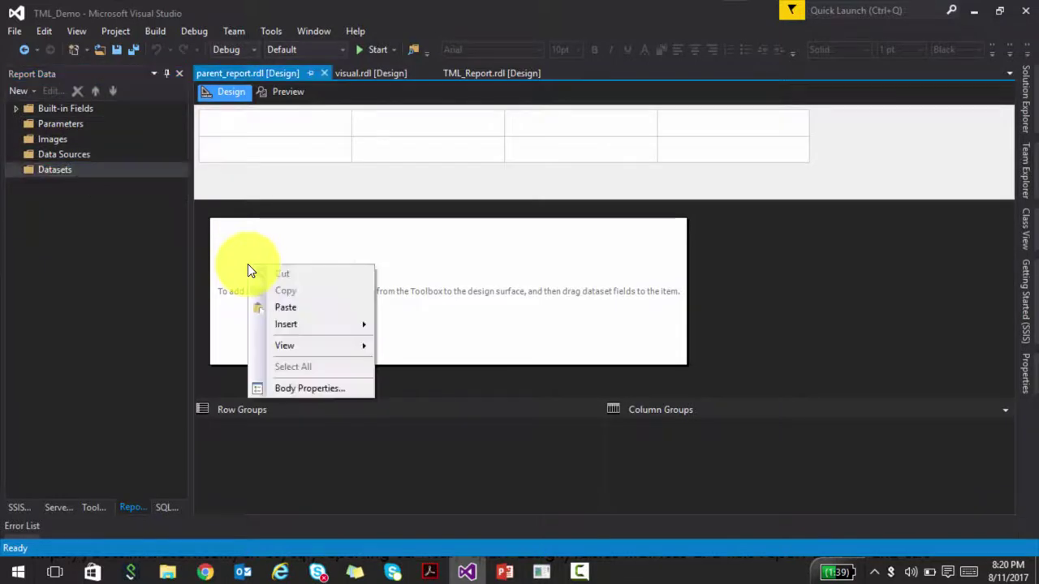
mouse_move(299, 325)
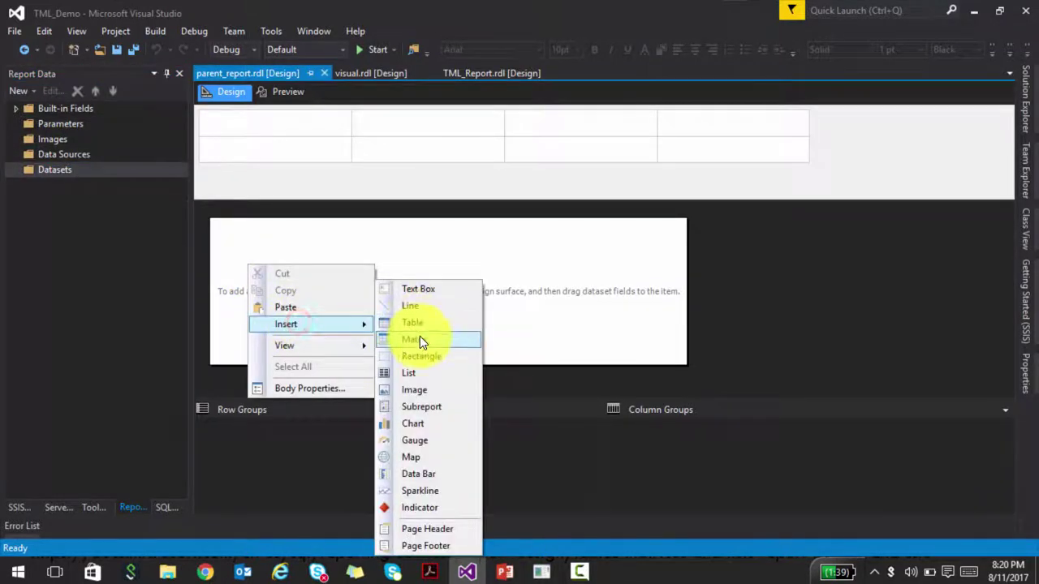
click(416, 329)
click(432, 193)
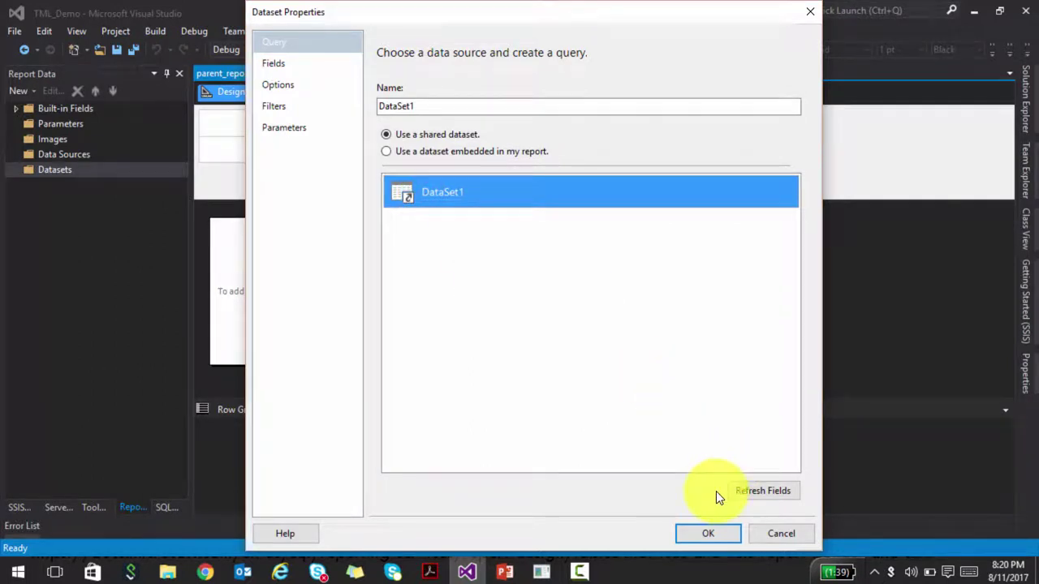
click(709, 538)
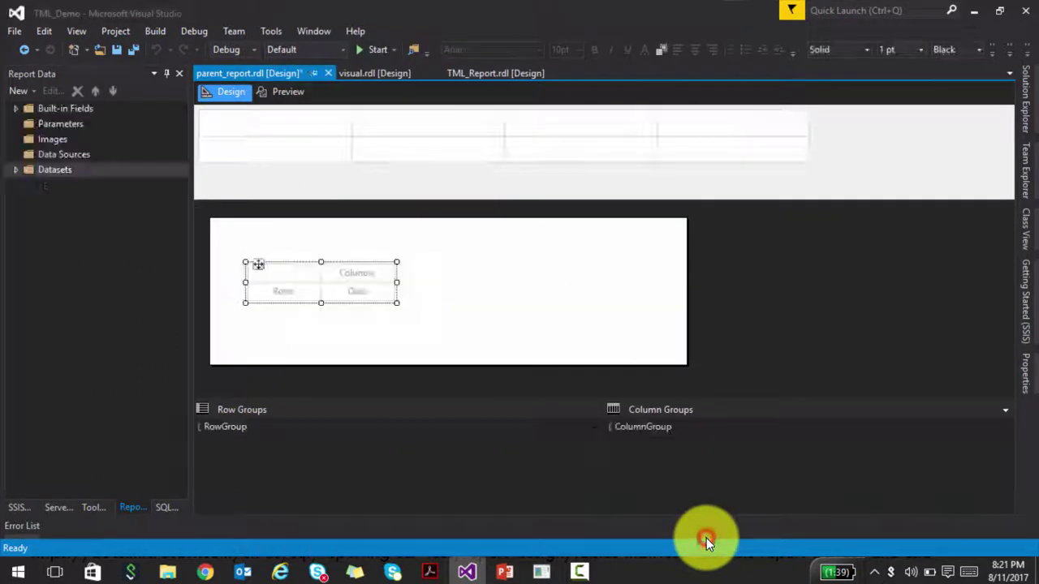
click(17, 169)
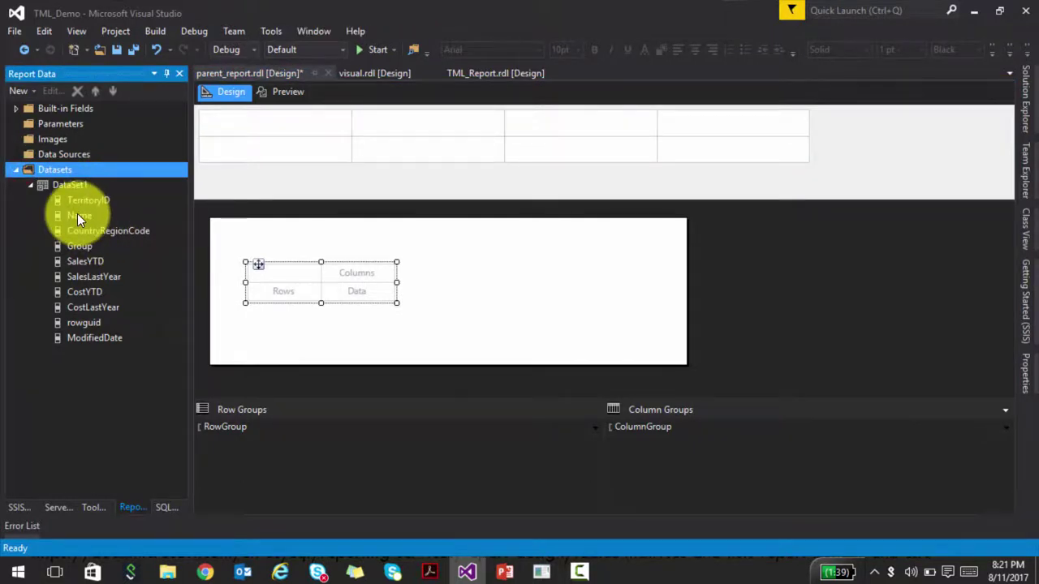
drag(77, 213, 253, 287)
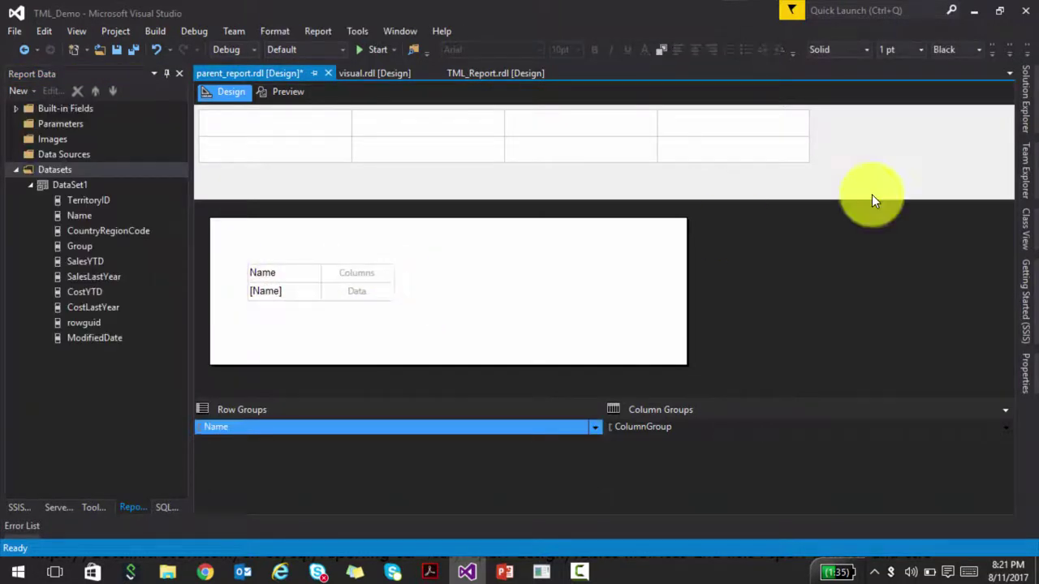
Step: Add a new Report item to the Reports folder, naming it subreport
click(1032, 128)
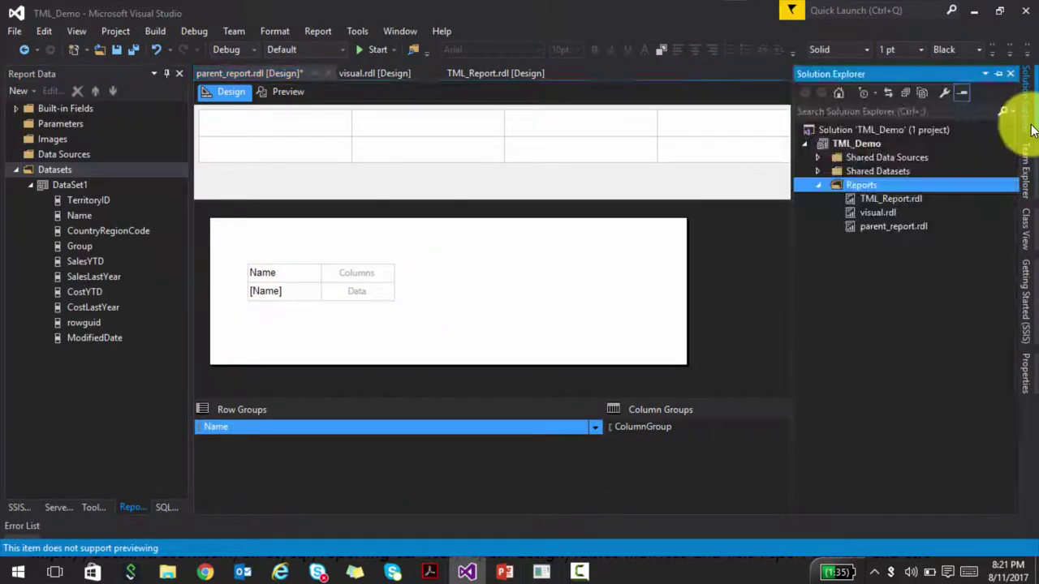
right_click(891, 187)
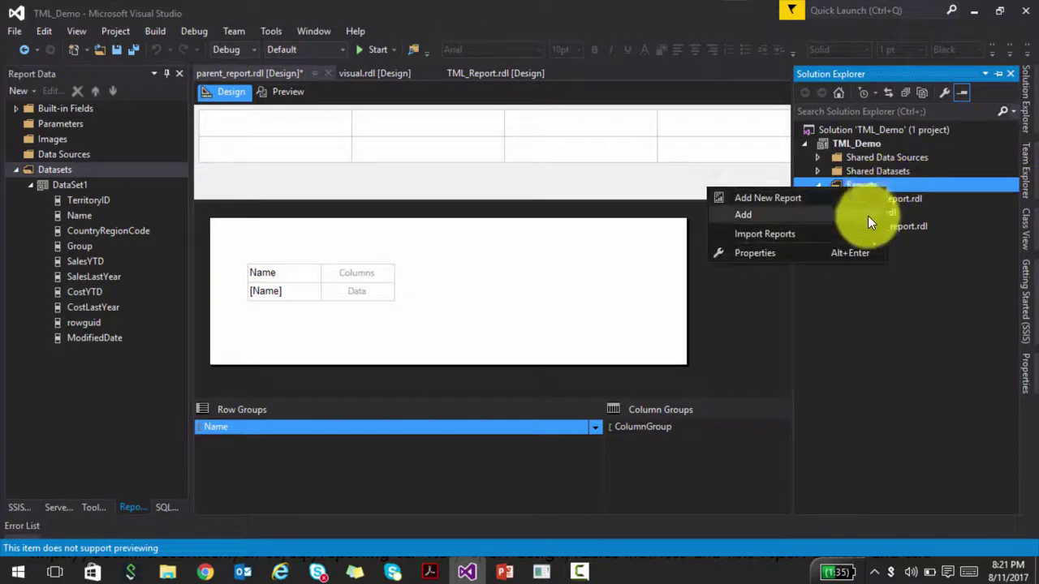
mouse_move(861, 216)
click(661, 216)
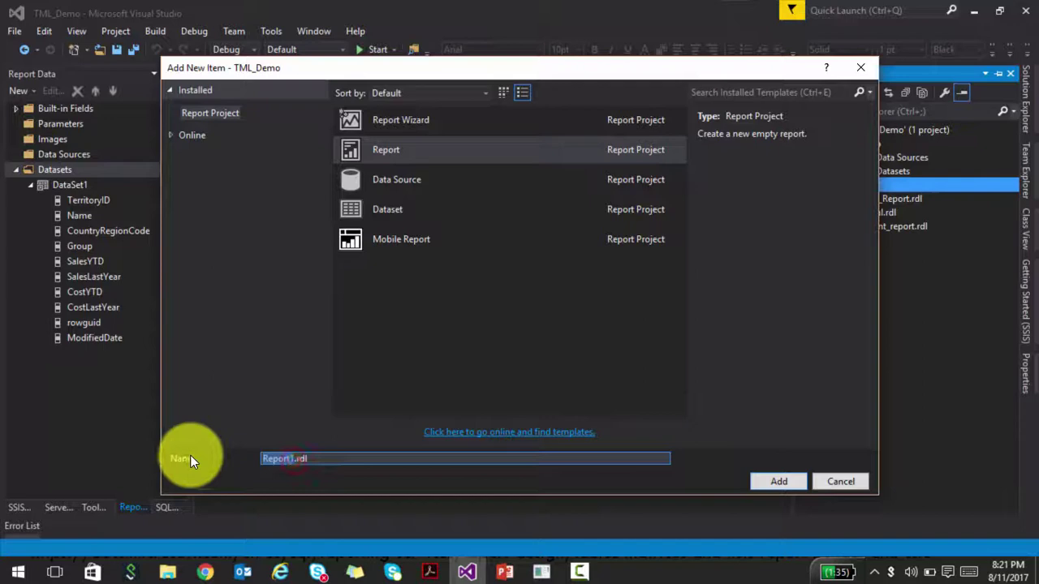
text(eubreport)
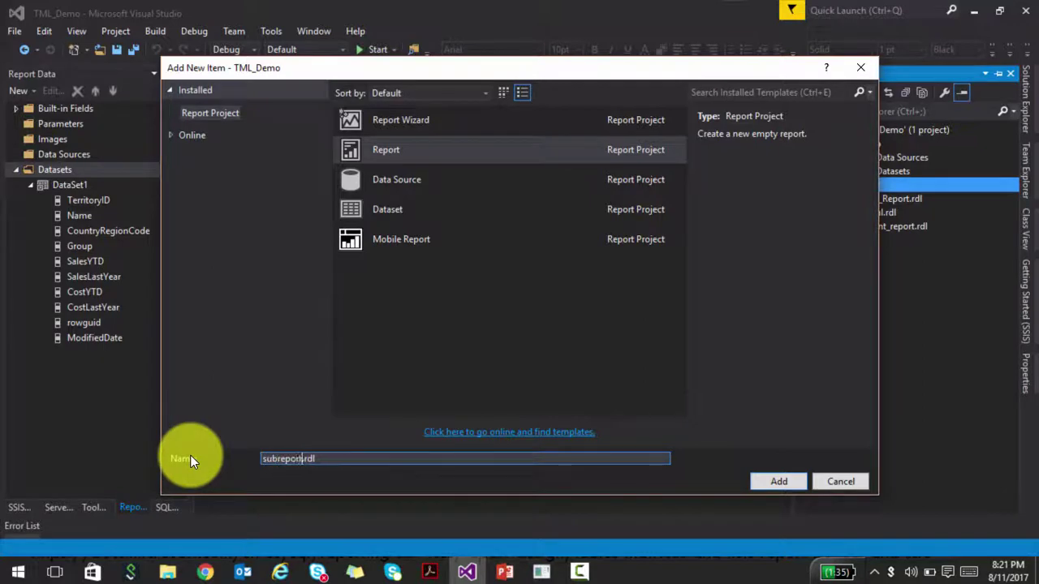
Step: Create the subreport and begin adding a data source to it
click(778, 482)
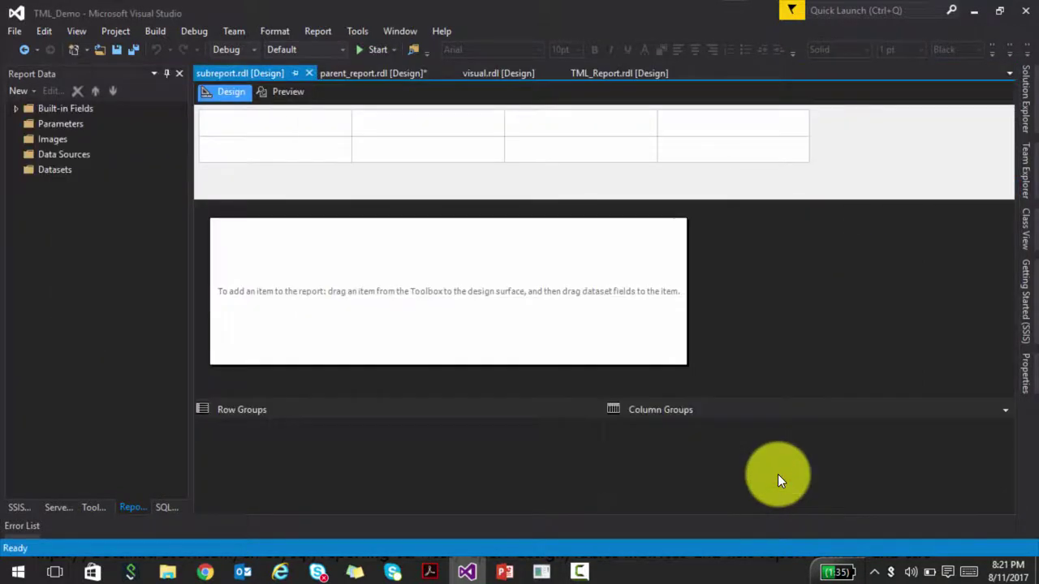
click(74, 154)
right_click(73, 154)
click(95, 165)
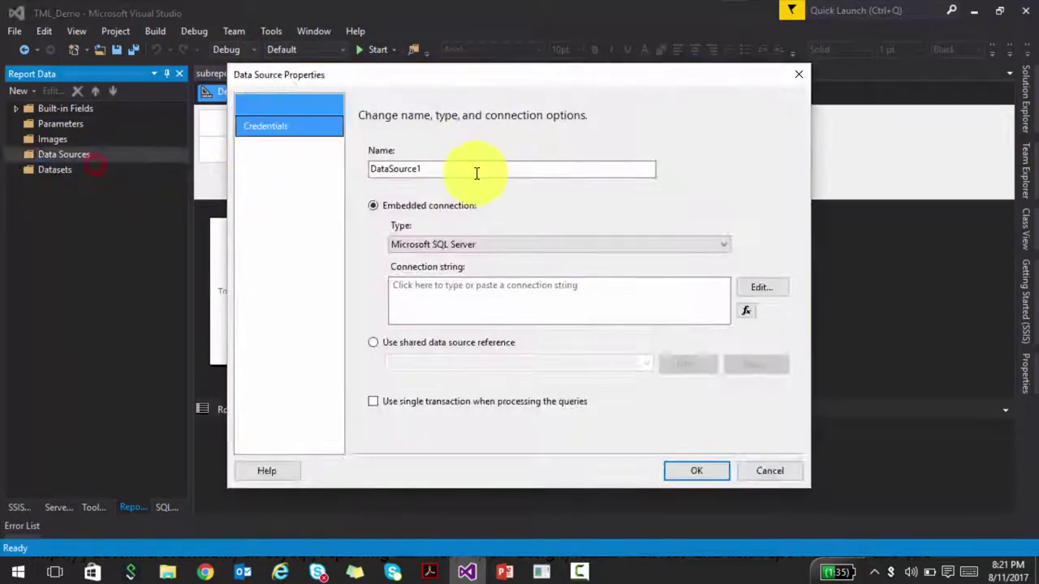
Step: Connect the data source to .\sql2016, database AdventureWorks2016CTP3, and save it as DataSource1
click(751, 288)
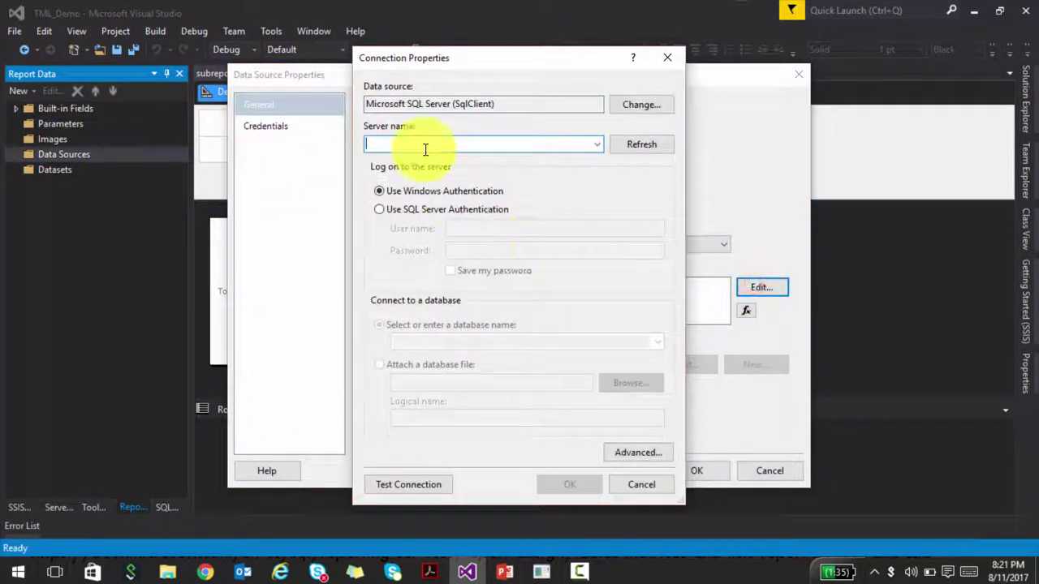
text(.\sql201)
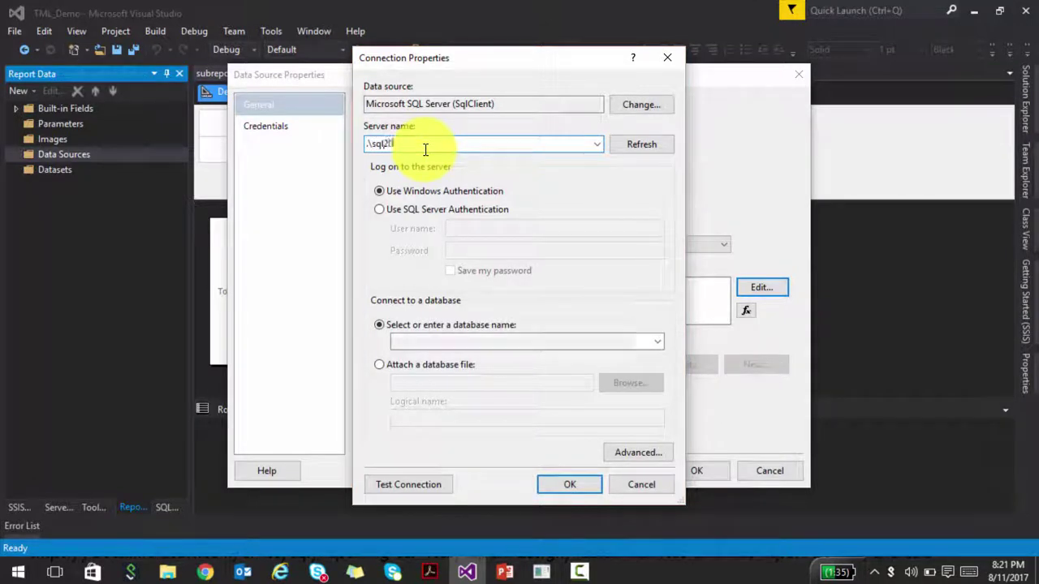
text(6)
click(657, 342)
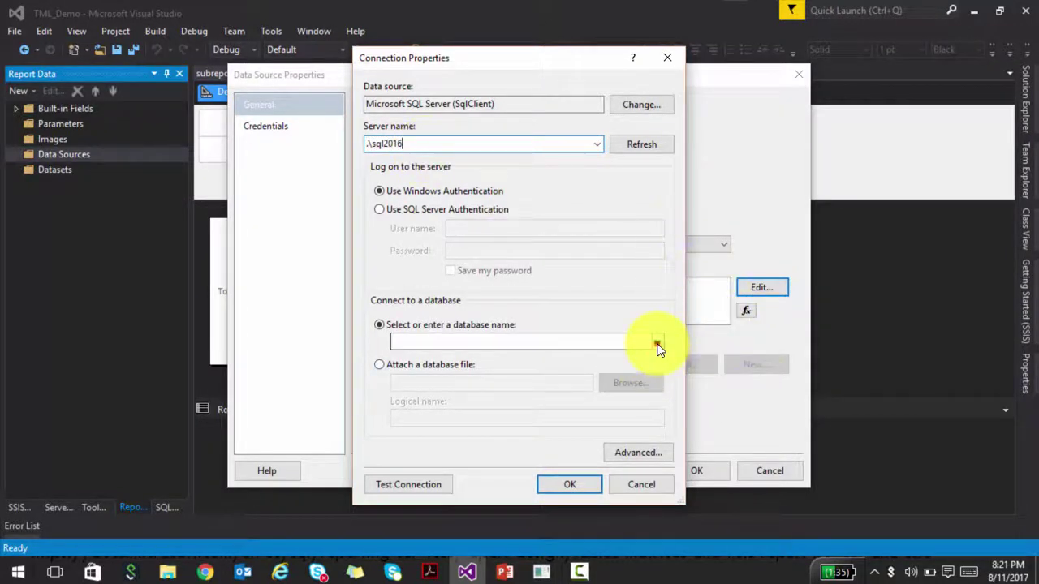
click(644, 357)
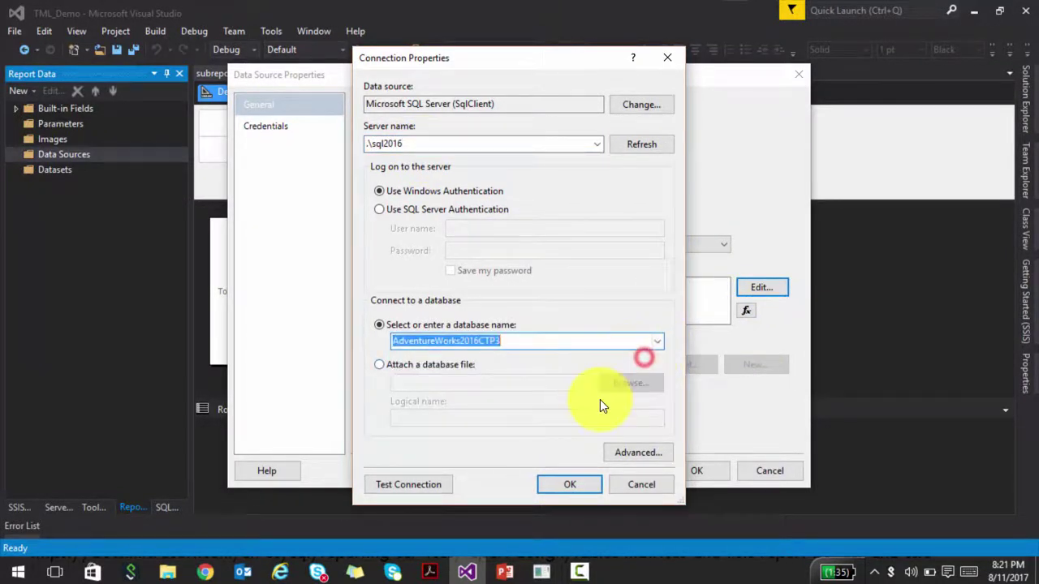
click(557, 488)
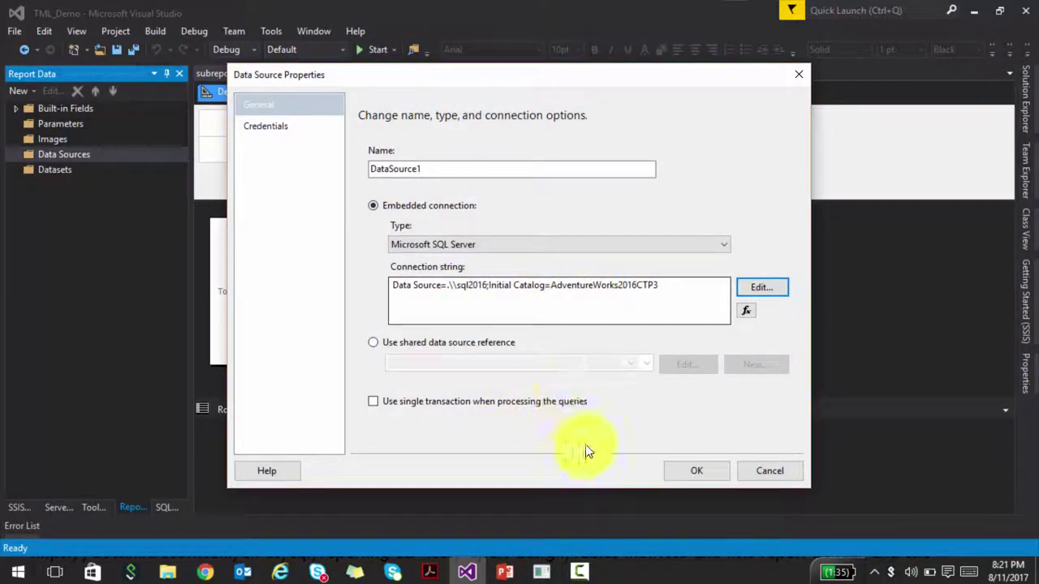
click(690, 475)
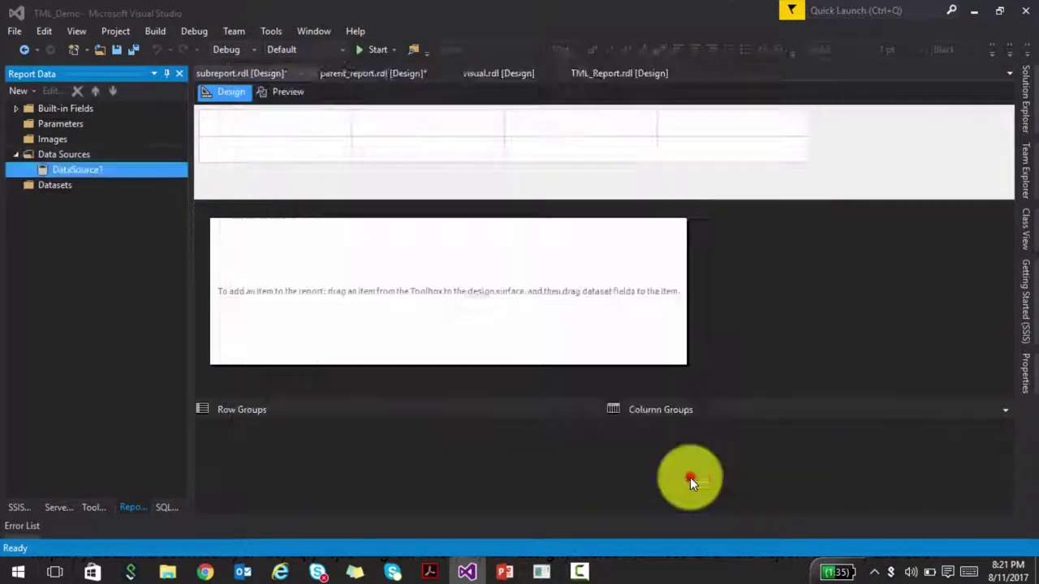
Step: Add a new dataset to the subreport, embedded in the report with DataSource1
click(59, 188)
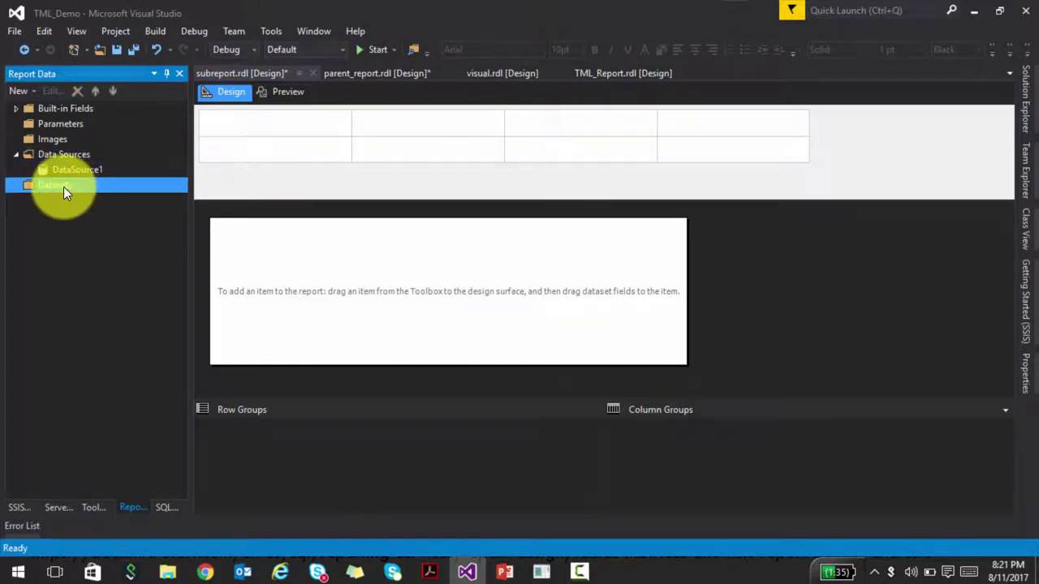
right_click(63, 187)
click(106, 197)
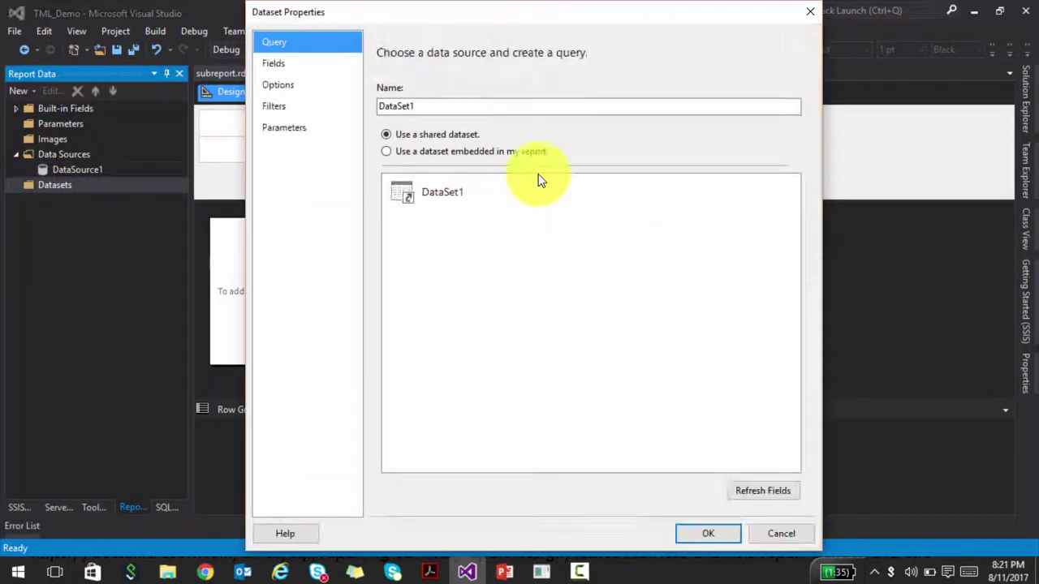
click(432, 199)
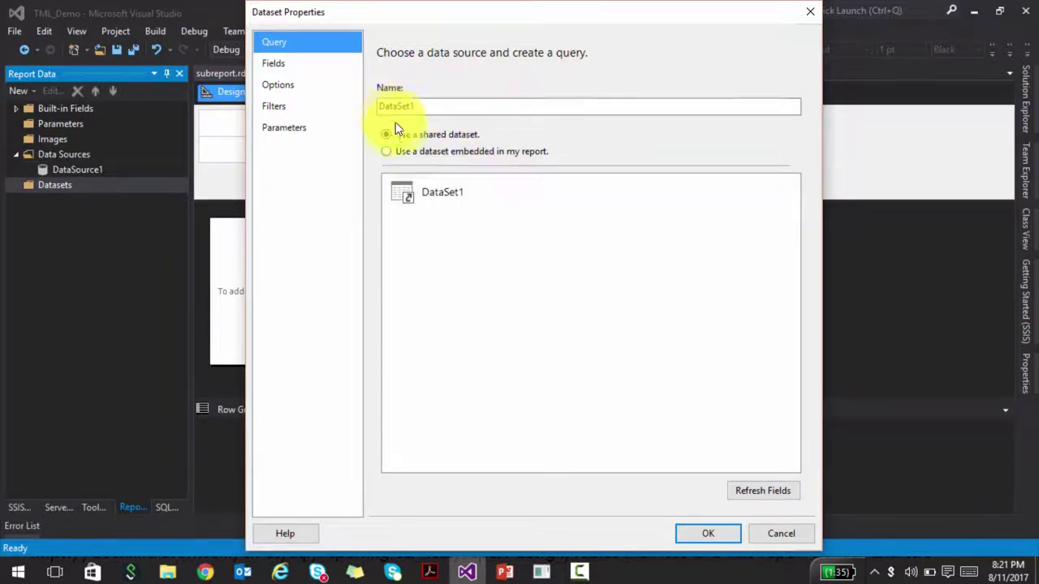
click(423, 153)
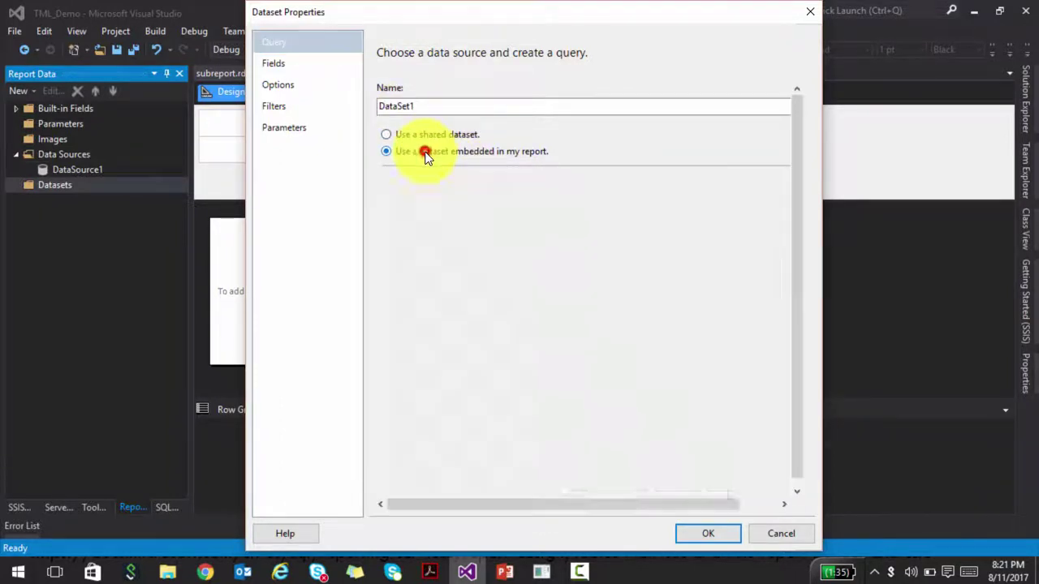
click(455, 201)
click(455, 213)
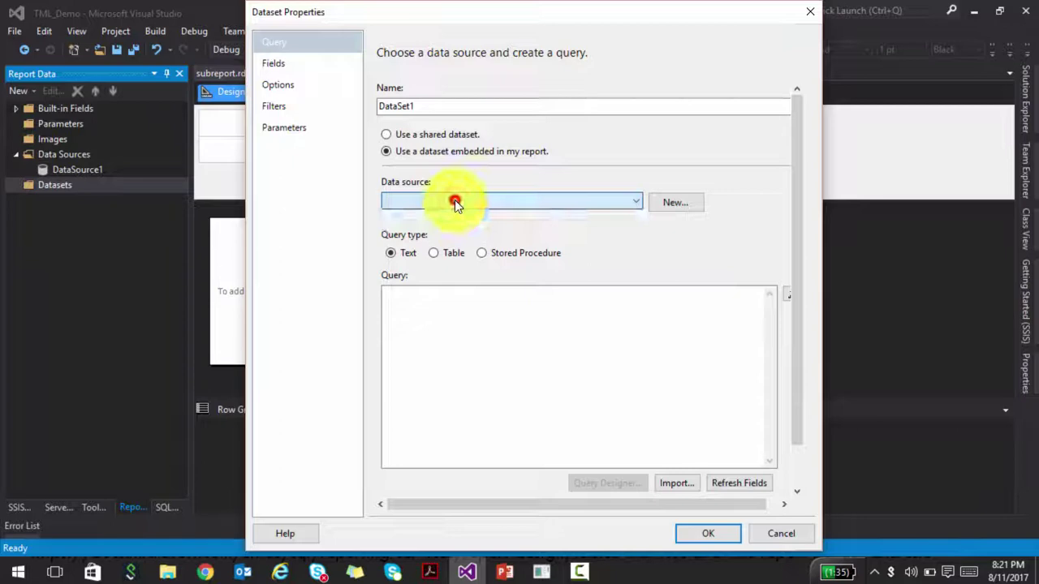
Step: Cancel the extra new data source and keep DataSource1 as the dataset's source
click(676, 202)
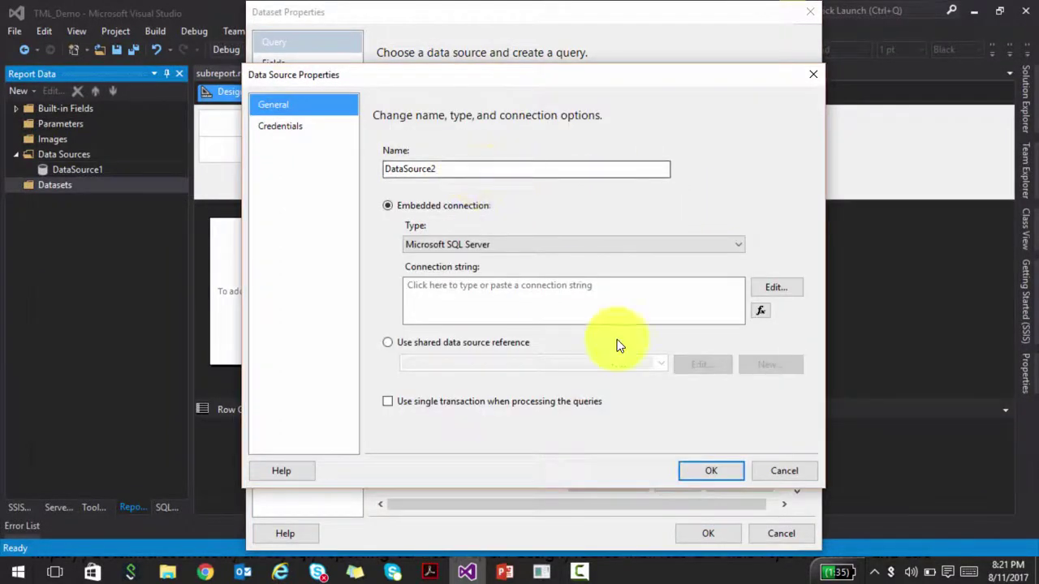
click(776, 288)
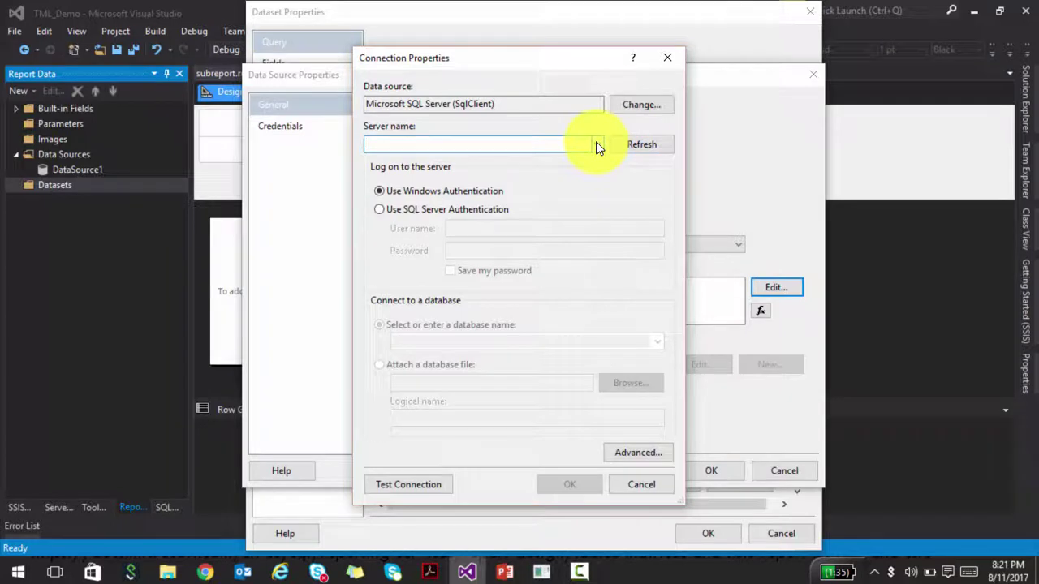
key(Escape)
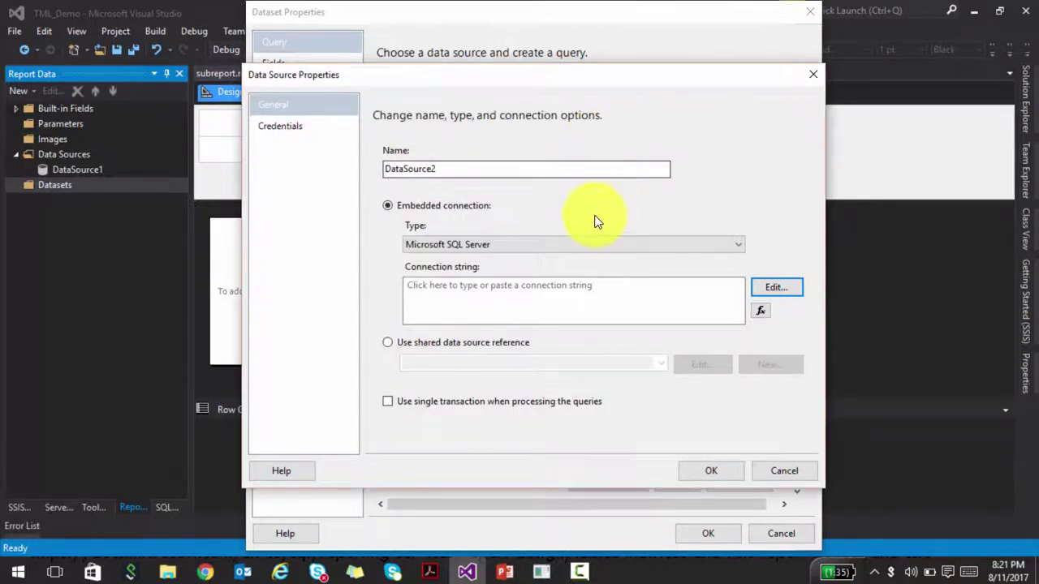
key(Escape)
click(568, 202)
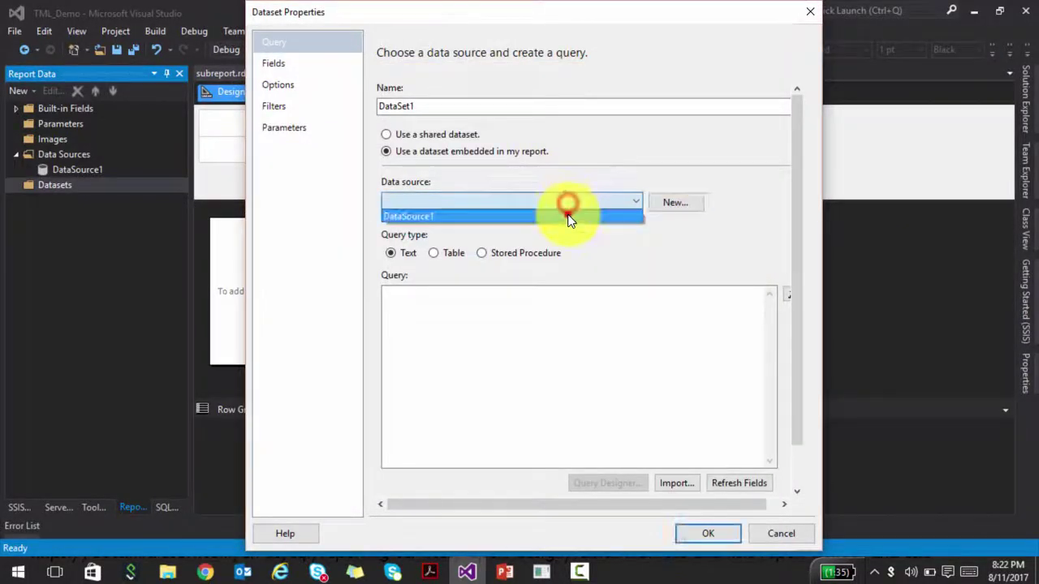
click(568, 214)
Step: Add the SalesTerritory table to the query with all its columns
click(618, 483)
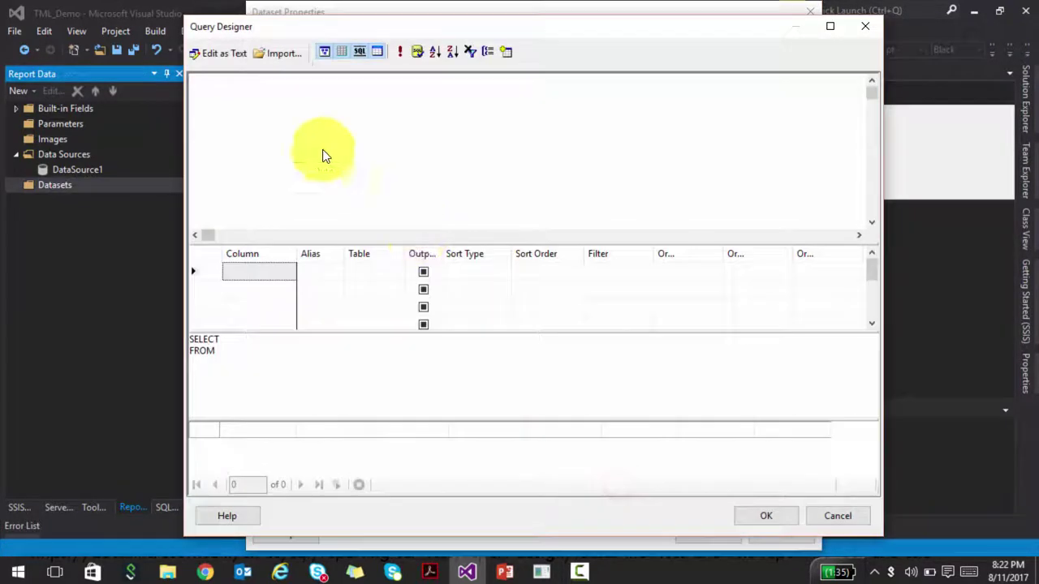
click(505, 52)
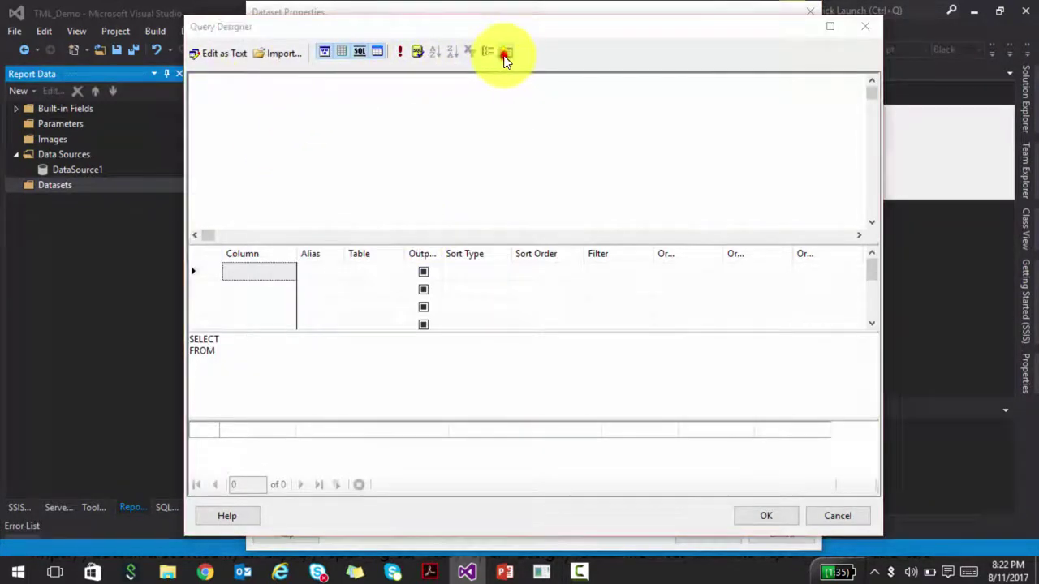
scroll(453, 259, down, 20)
scroll(452, 257, up, 3)
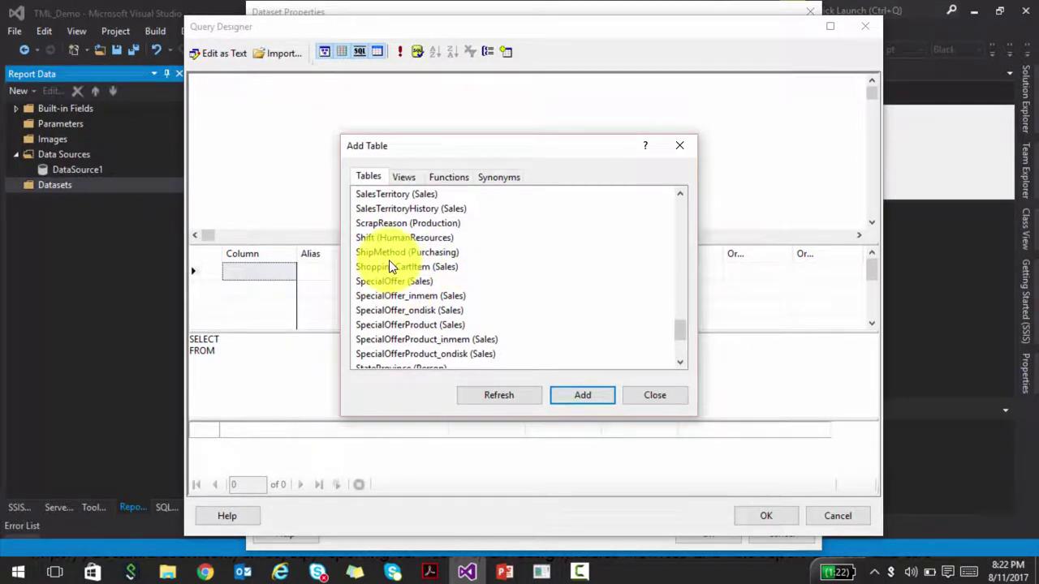
click(395, 195)
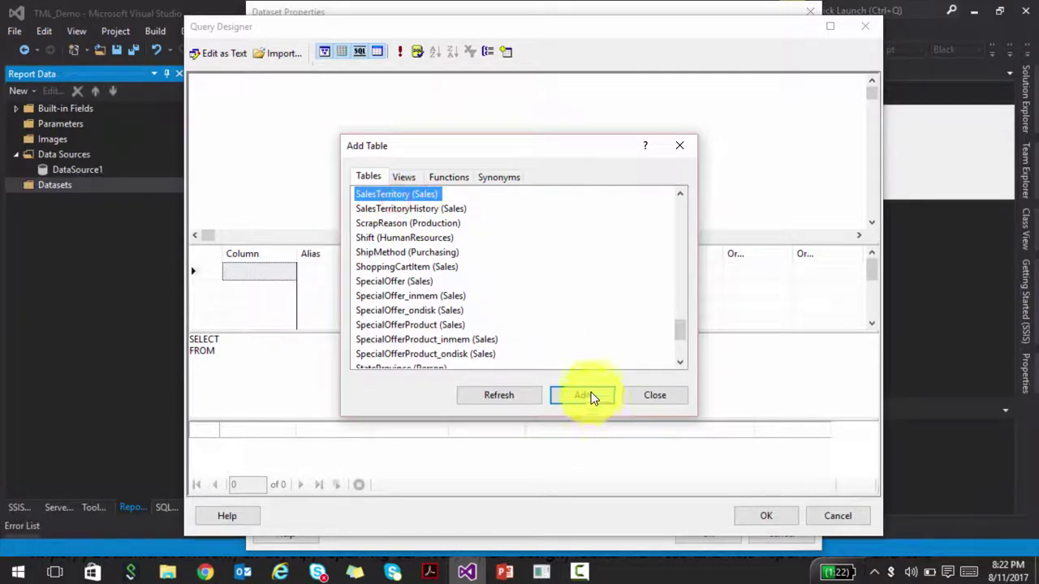
click(587, 395)
click(649, 398)
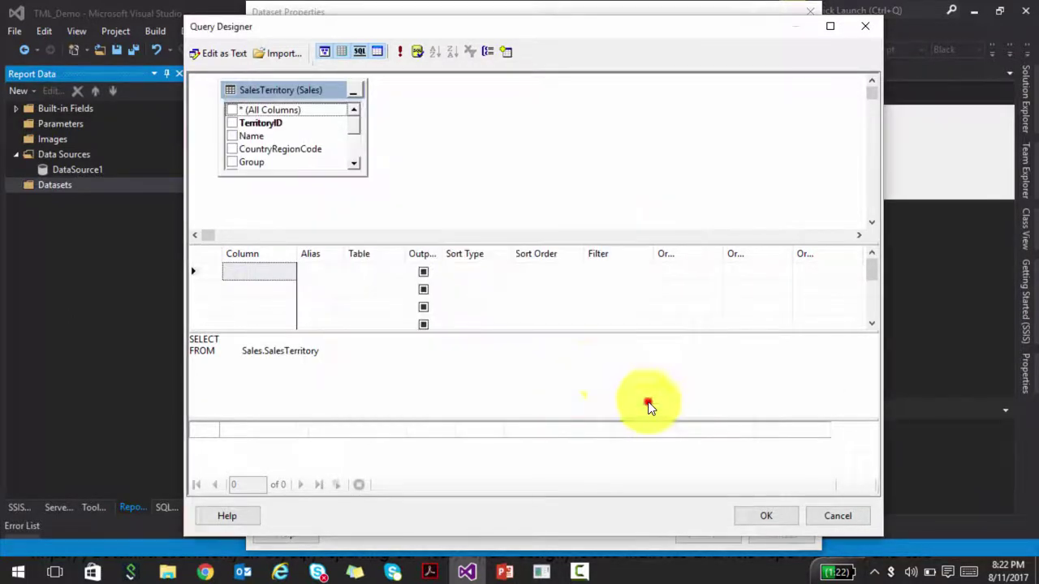
click(233, 110)
click(331, 355)
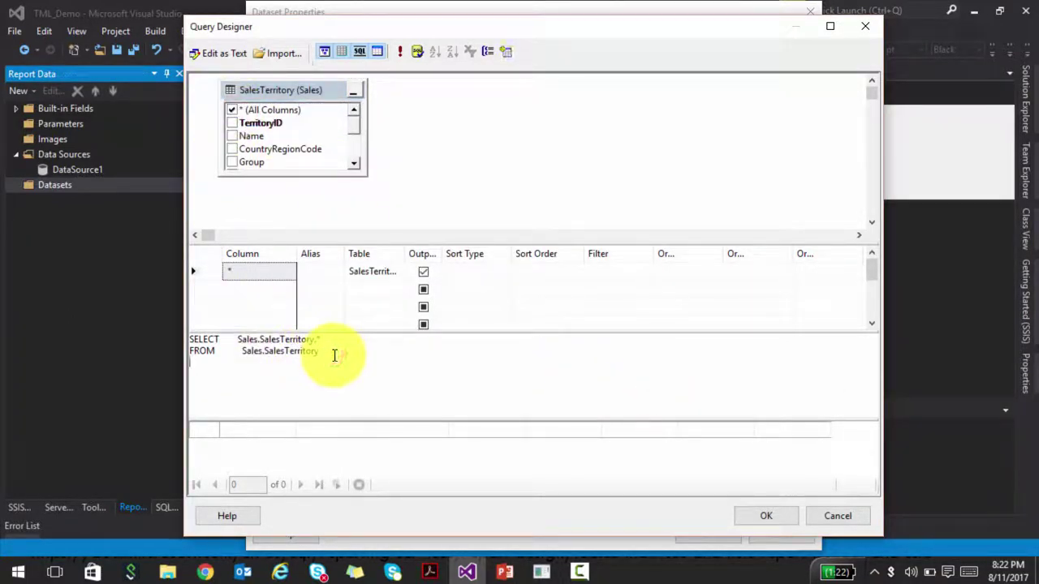
text(where countryregioncode =)
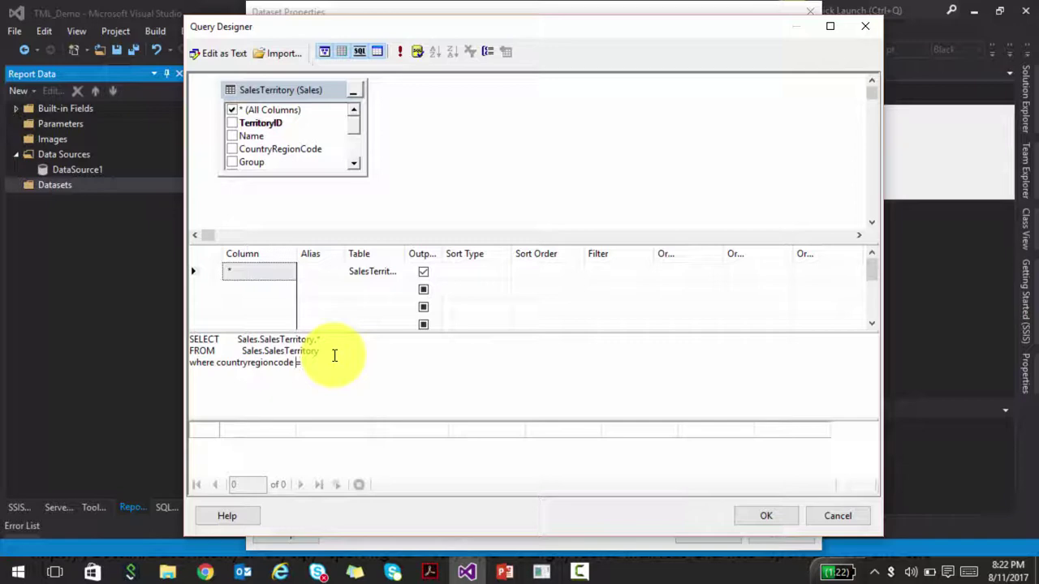
text(C)
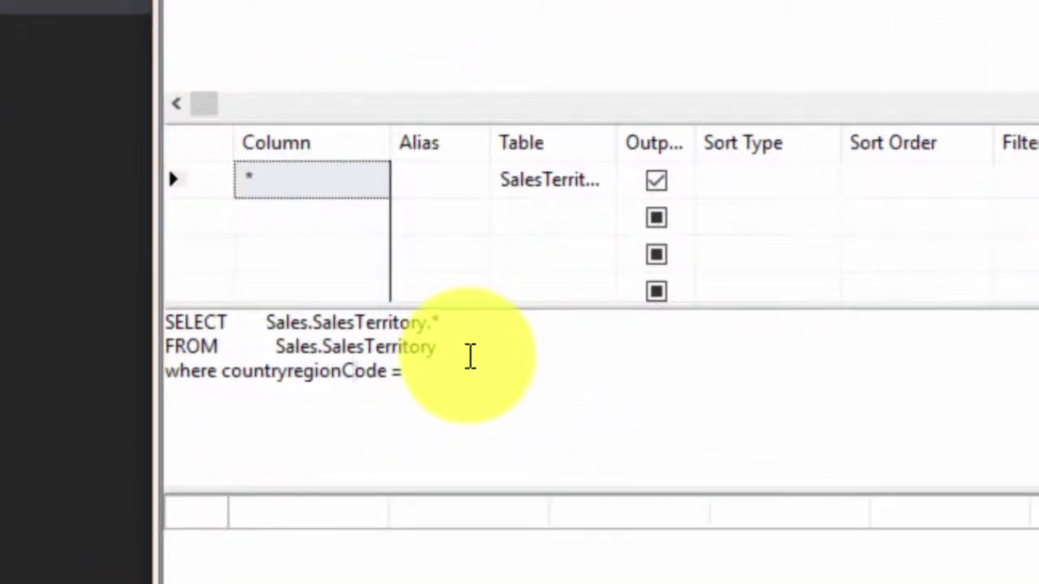
key(Delete)
text(R)
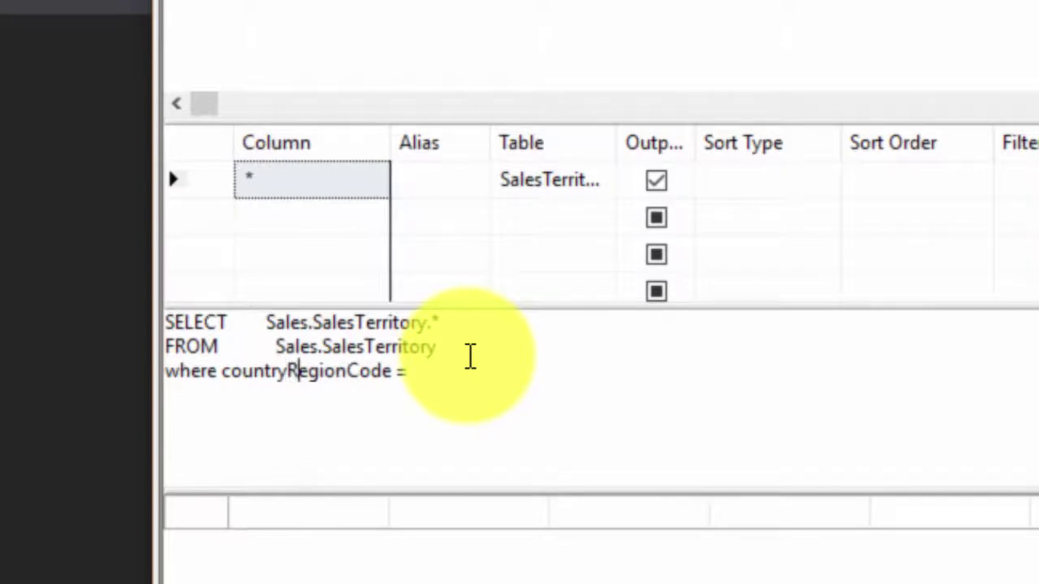
key(ctrl+Left)
key(shift+Right)
text(C)
key(Left)
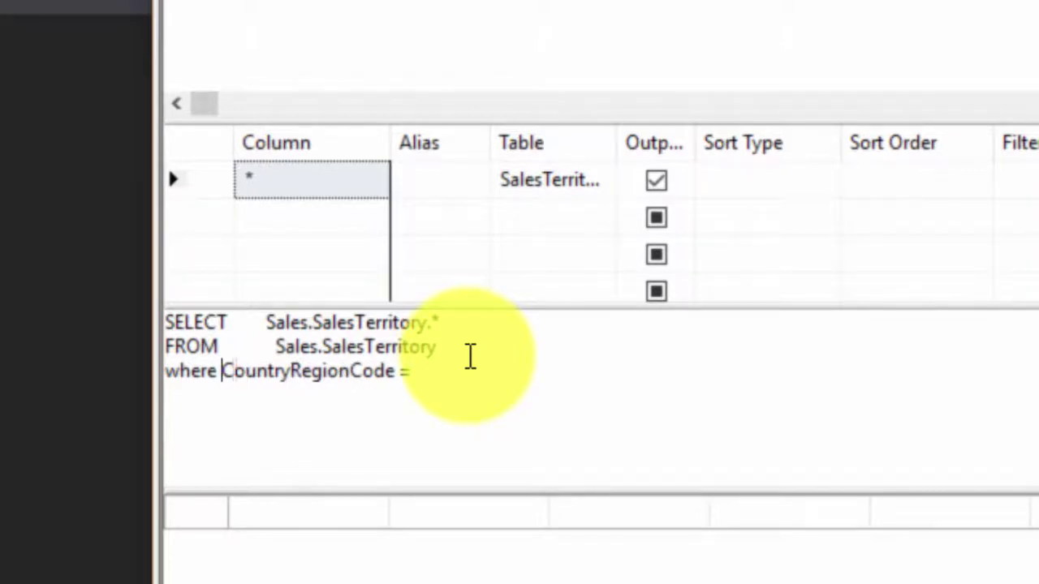
key(ctrl+shift+Right)
key(Right)
key(Right)
key(Right)
text(@)
text(CountryRegionCode)
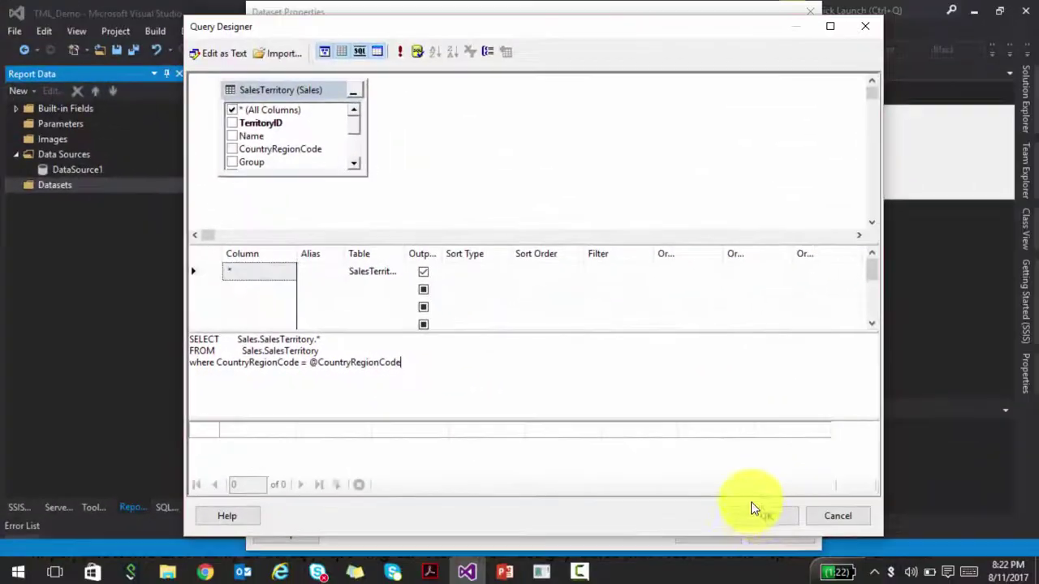
click(759, 515)
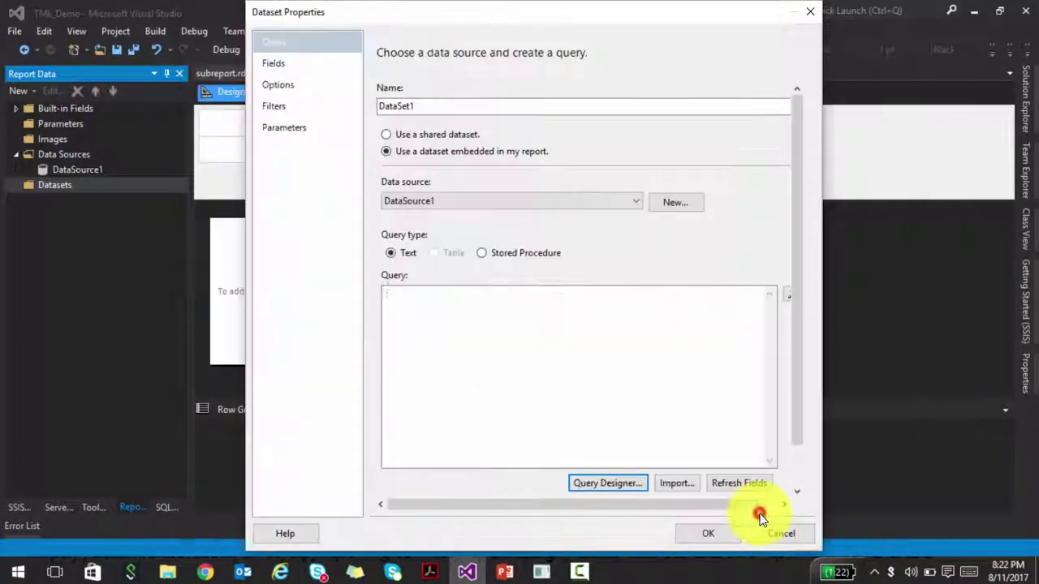
Step: Confirm DataSet1 and place a Table from the Toolbox in the subreport body
click(723, 532)
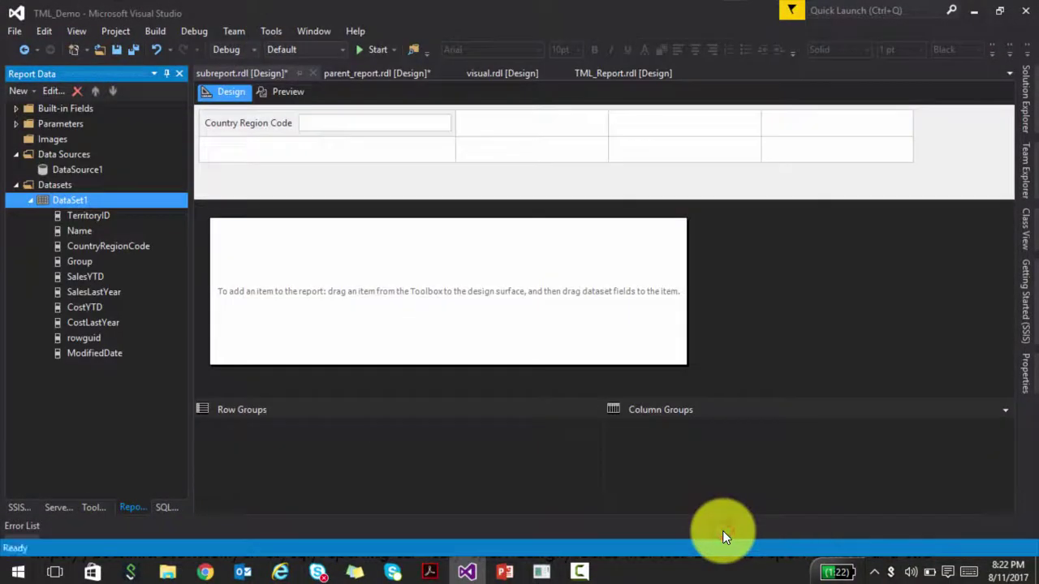
click(101, 507)
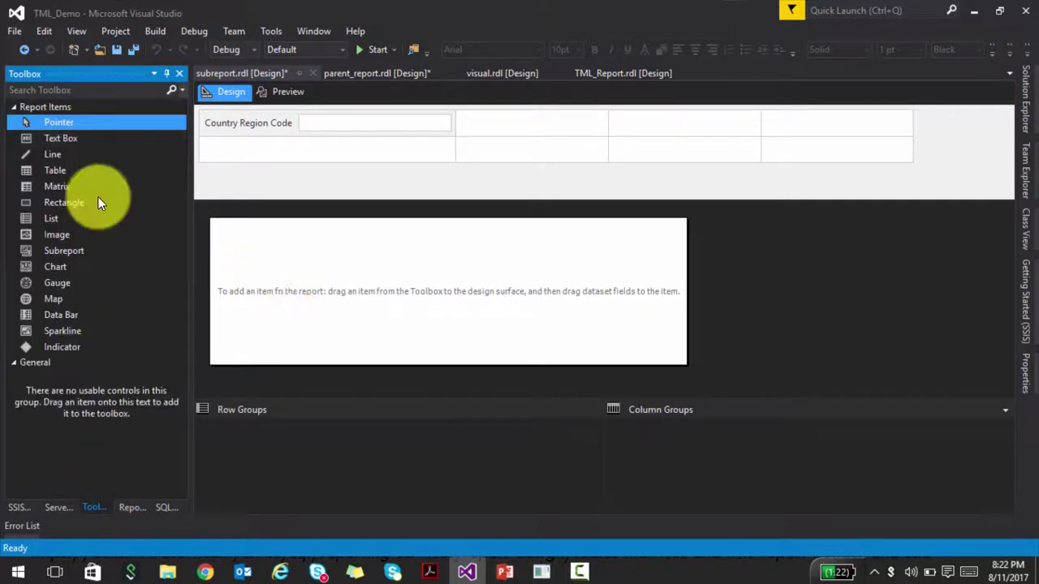
drag(61, 172, 257, 261)
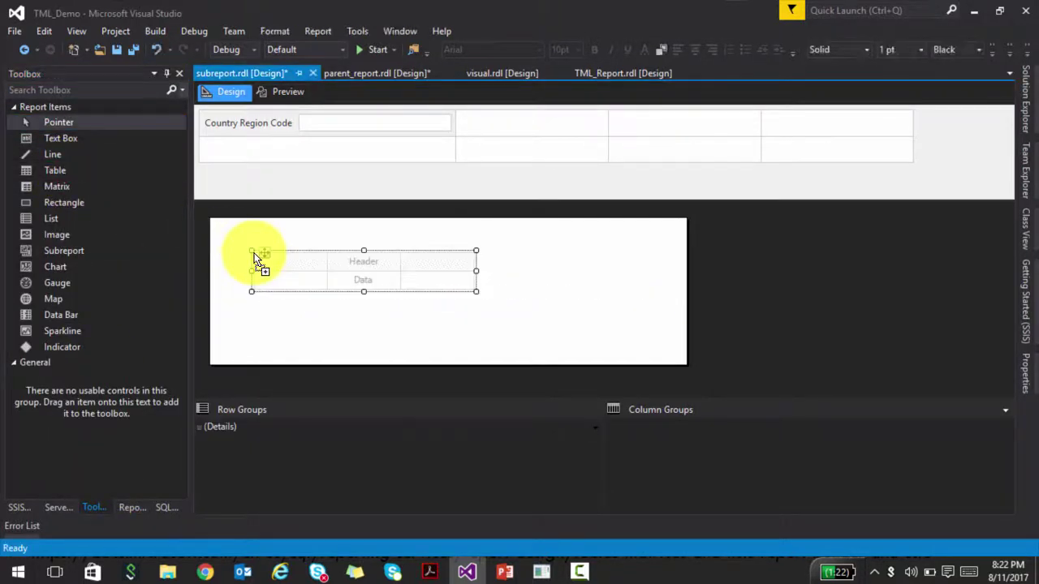
Step: Fill the table columns with TerritoryID, Name, Group and SalesYTD fields
click(132, 510)
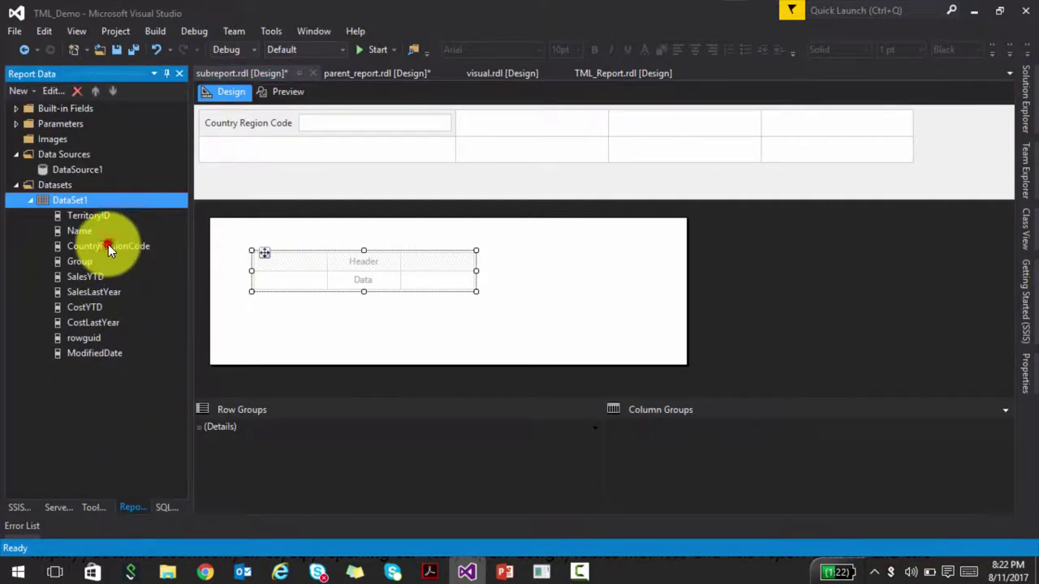
drag(108, 245, 209, 290)
click(89, 218)
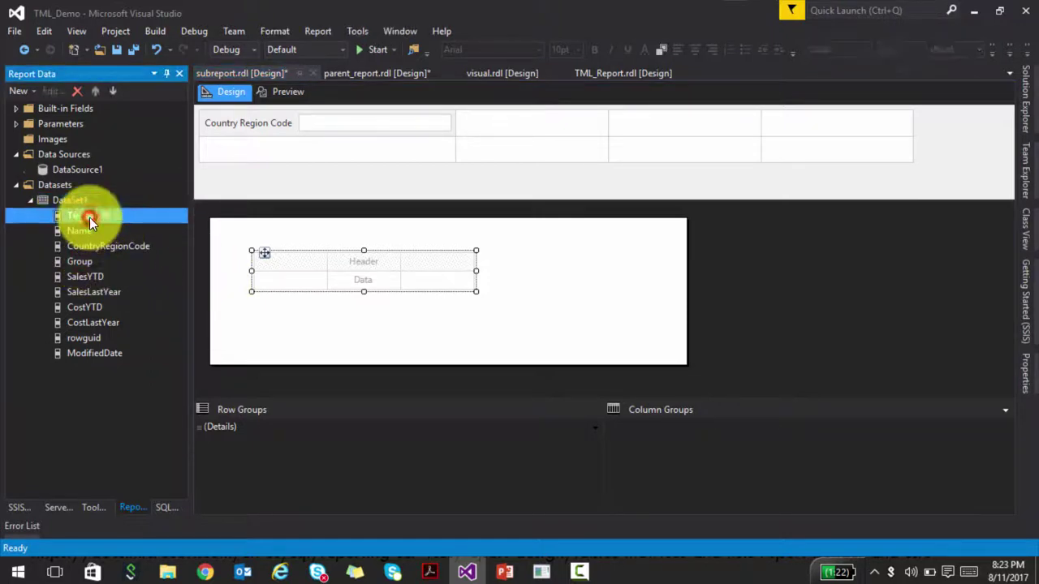
drag(90, 217, 256, 284)
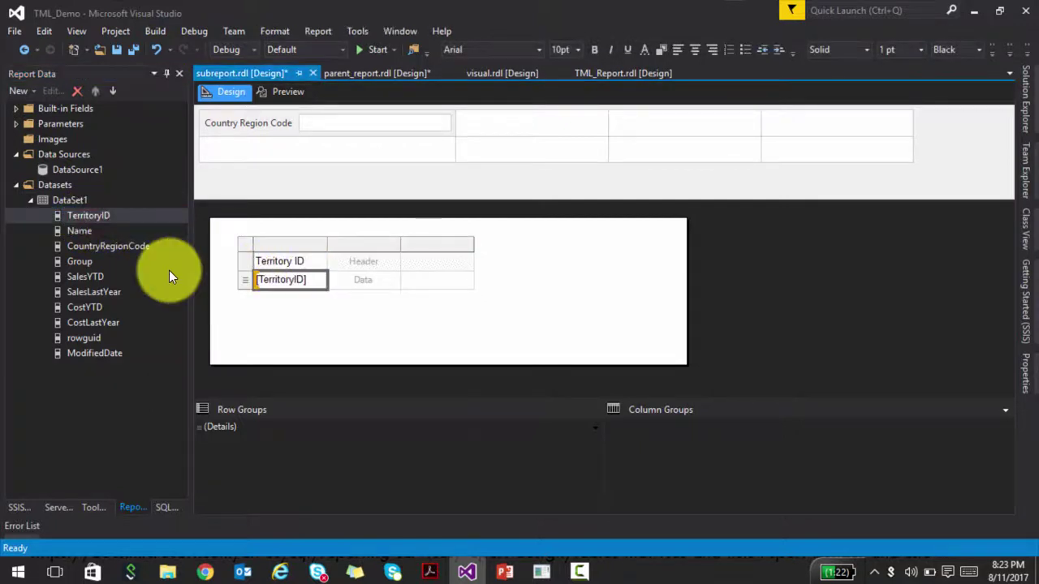
click(84, 232)
drag(84, 233, 318, 284)
drag(71, 260, 391, 286)
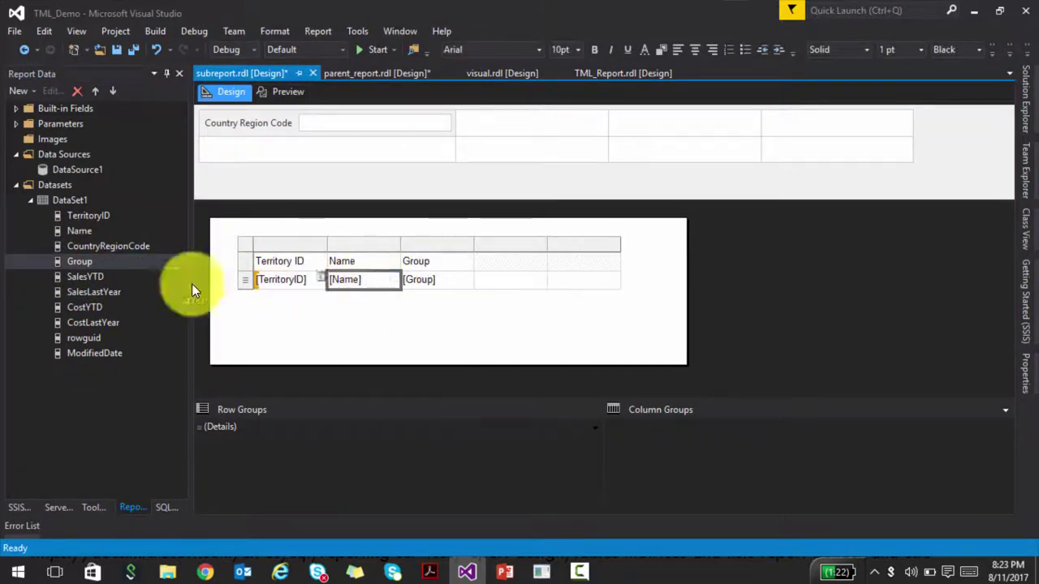
click(86, 277)
drag(86, 276, 469, 286)
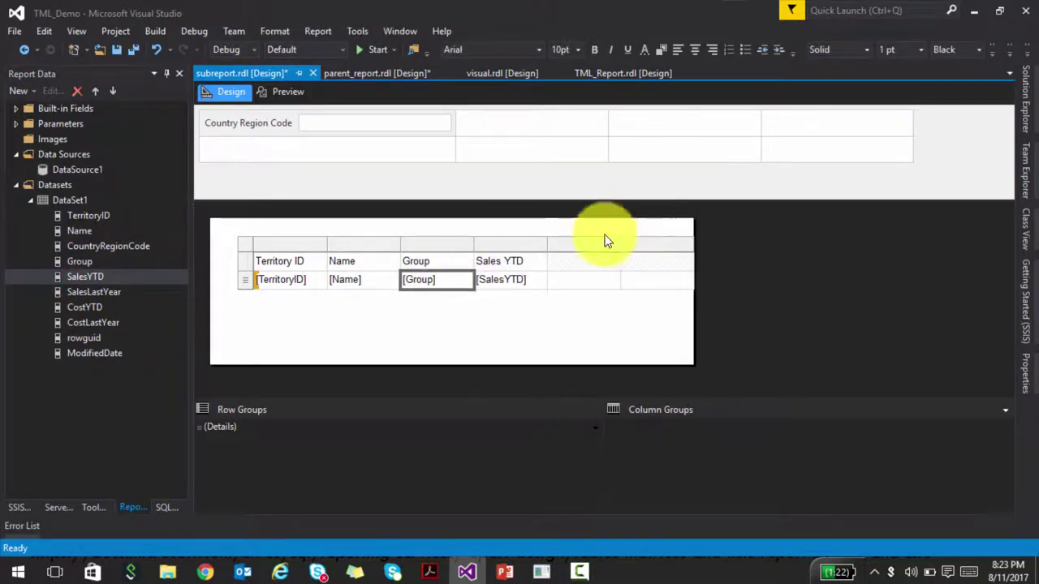
Step: Delete the two leftover empty columns from the table
click(601, 244)
right_click(602, 247)
click(623, 275)
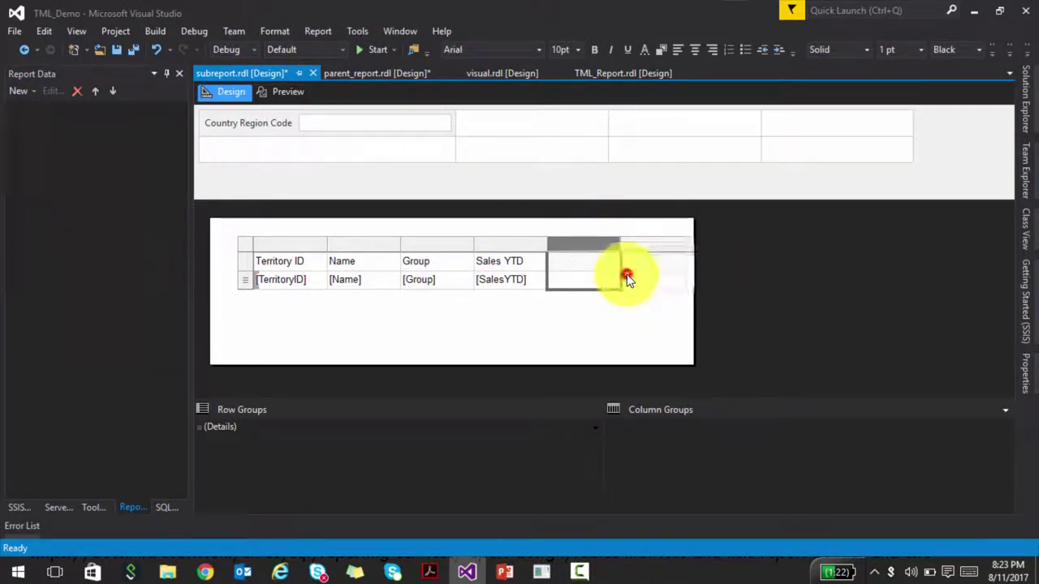
click(570, 238)
right_click(571, 240)
click(594, 262)
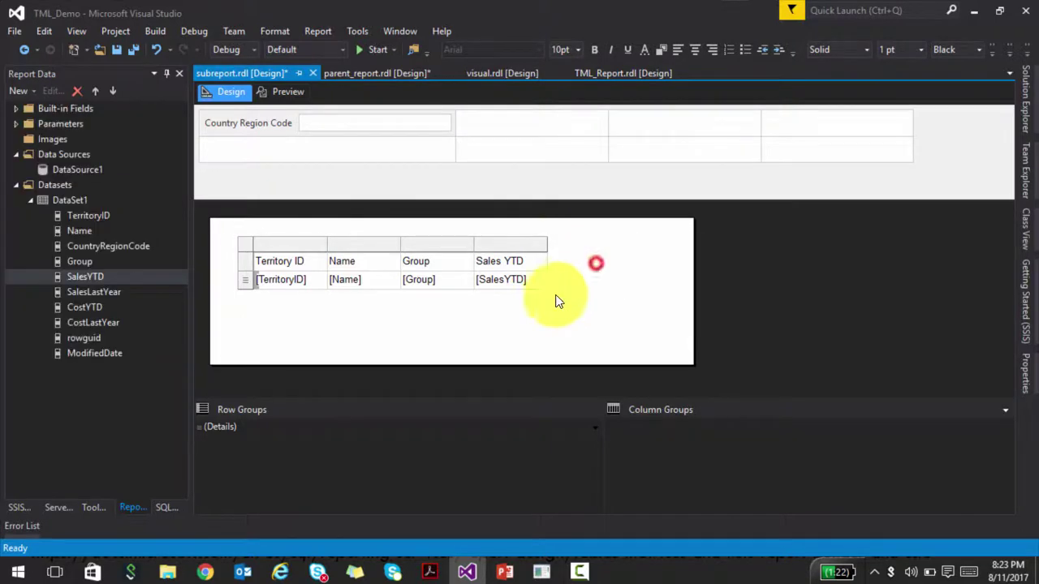
click(512, 337)
click(276, 92)
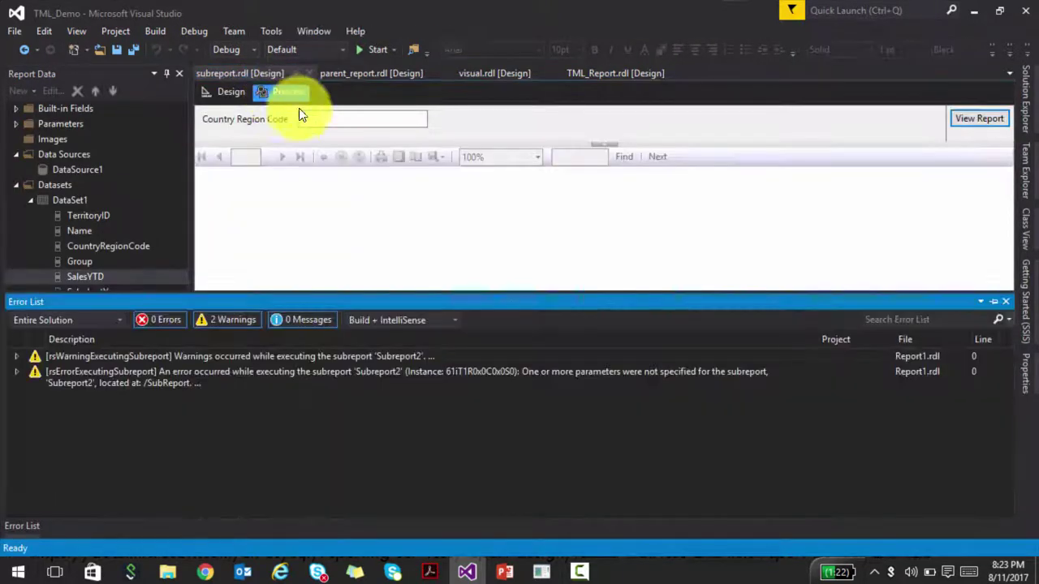
click(312, 119)
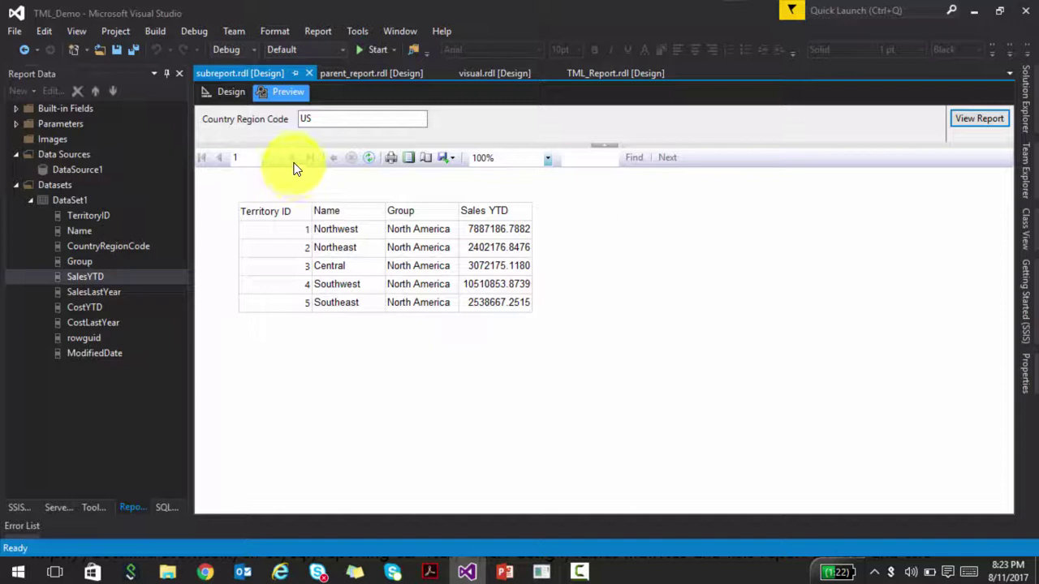
click(217, 92)
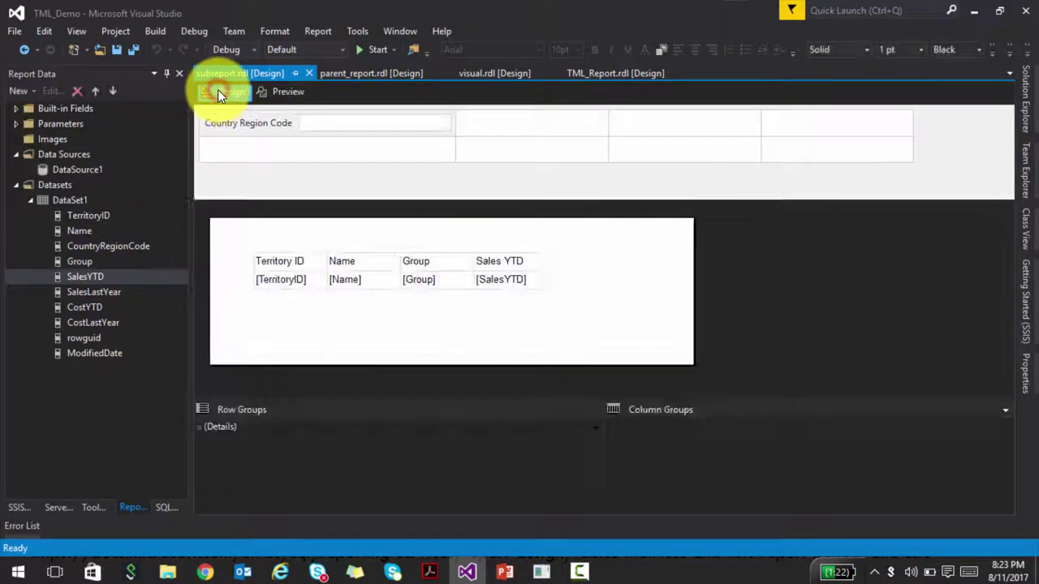
Step: On parent_report, set the matrix row cell to the CountryRegionCode field
click(363, 75)
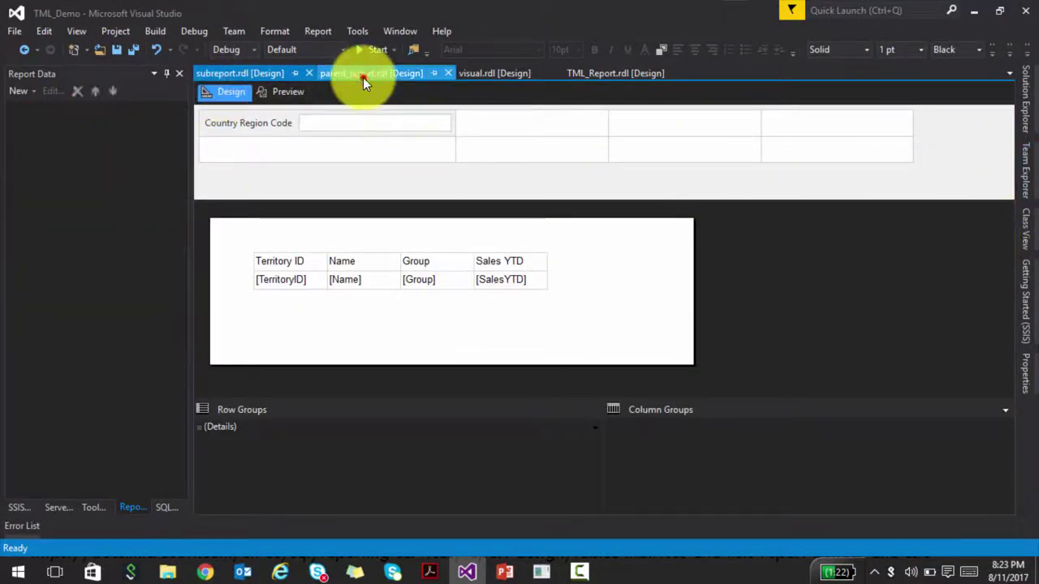
click(438, 297)
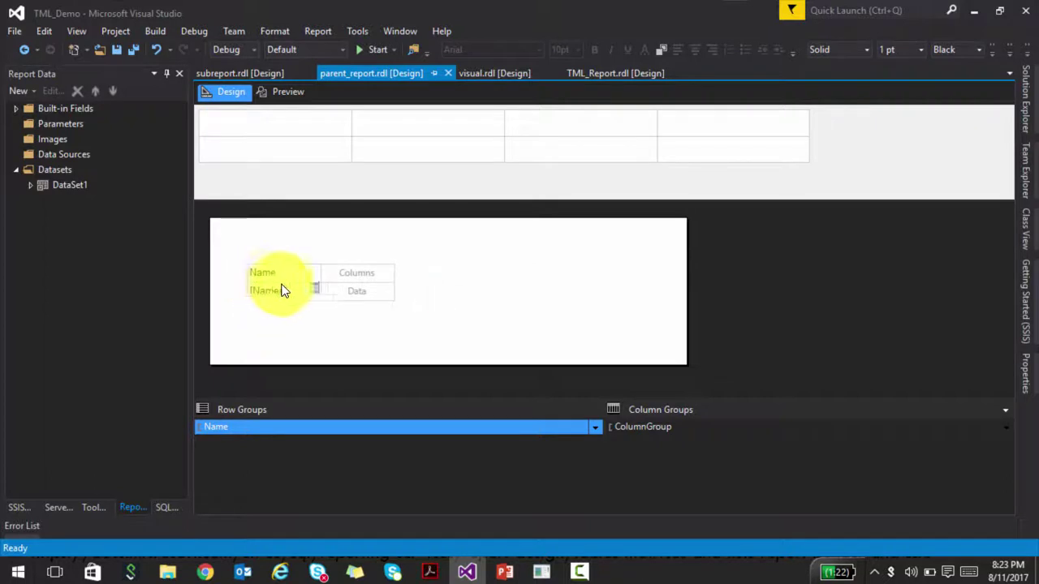
click(316, 290)
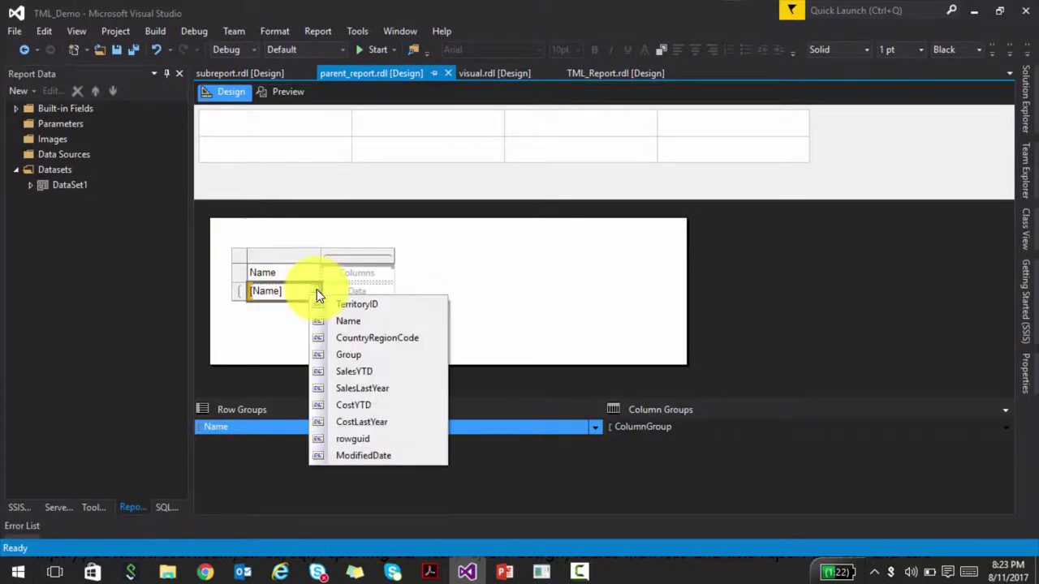
click(345, 339)
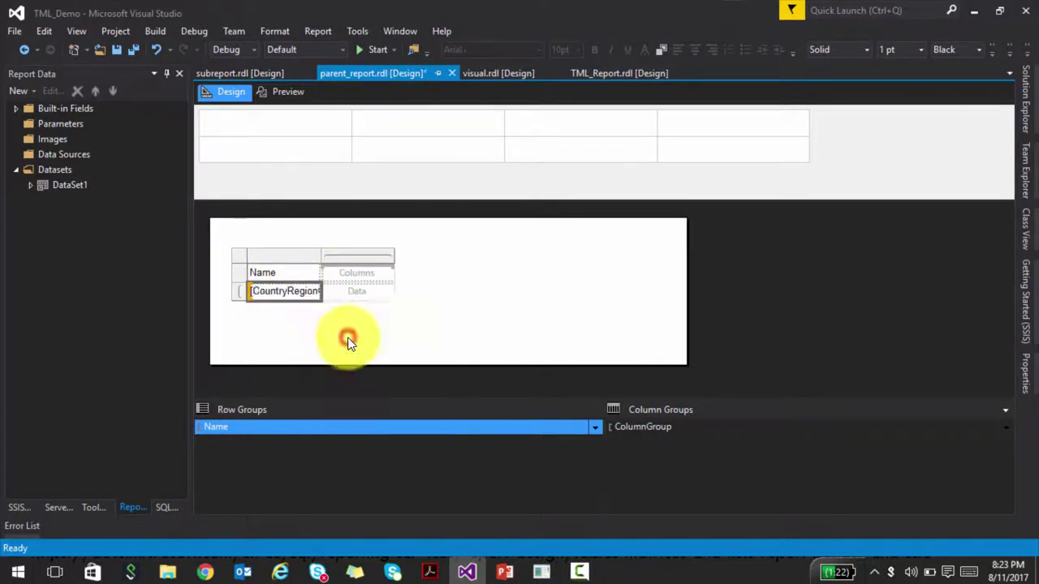
Step: Rename the row header from Name to CRC
click(291, 279)
text(Count)
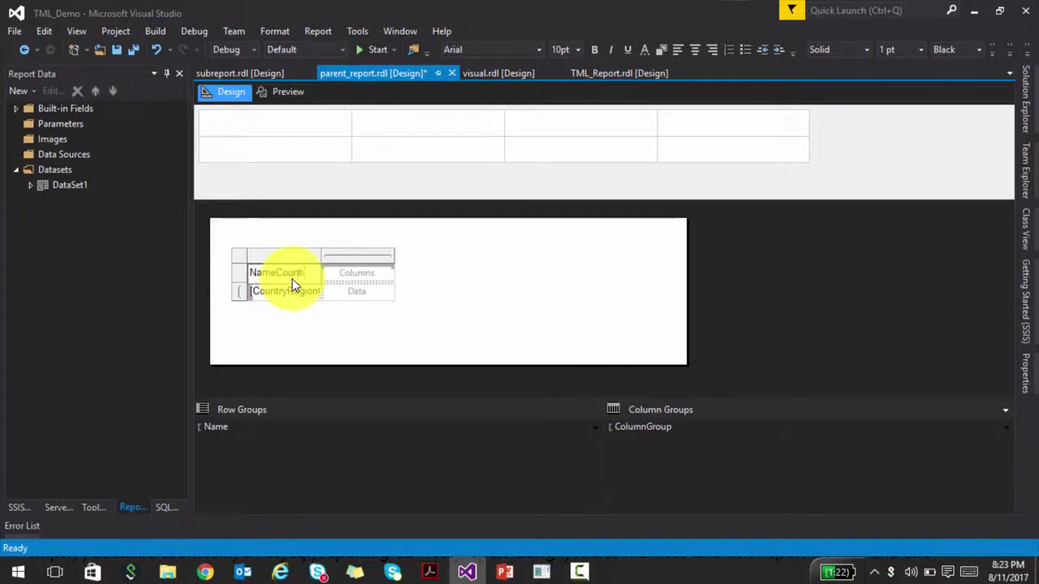
key(BackSpace)
key(BackSpace)
key(BackSpace)
key(BackSpace)
key(BackSpace)
key(BackSpace)
key(BackSpace)
key(BackSpace)
key(BackSpace)
text(CRC)
click(406, 321)
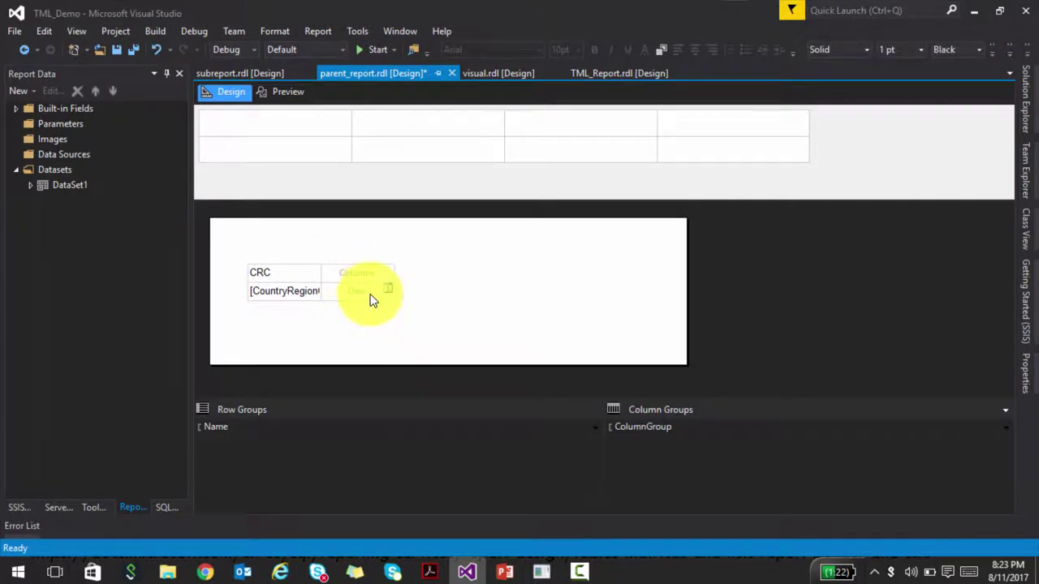
Step: Select the matrix data cell and bring up its context menu
click(387, 288)
click(355, 294)
right_click(356, 295)
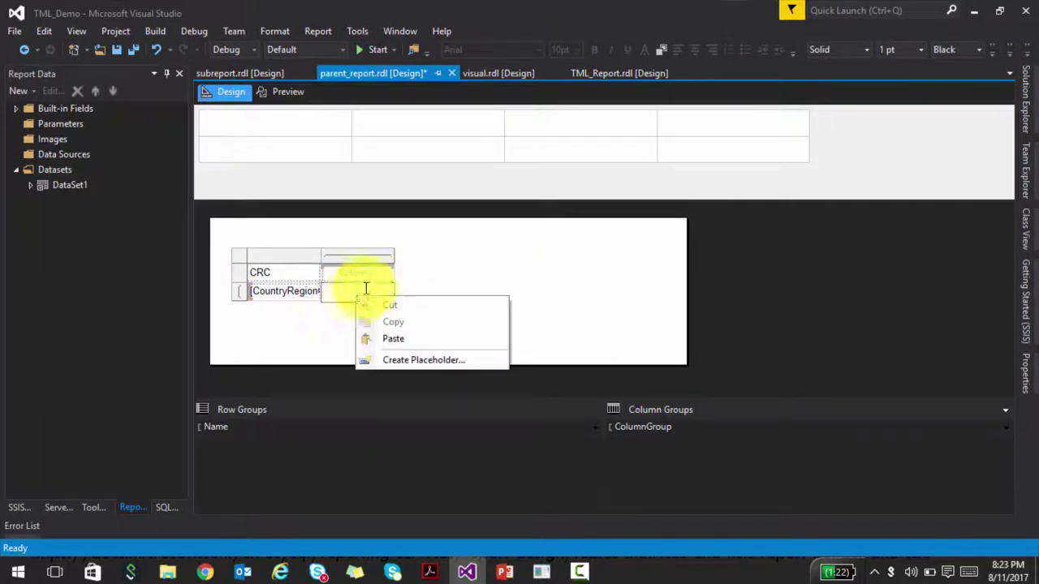
click(501, 248)
click(344, 294)
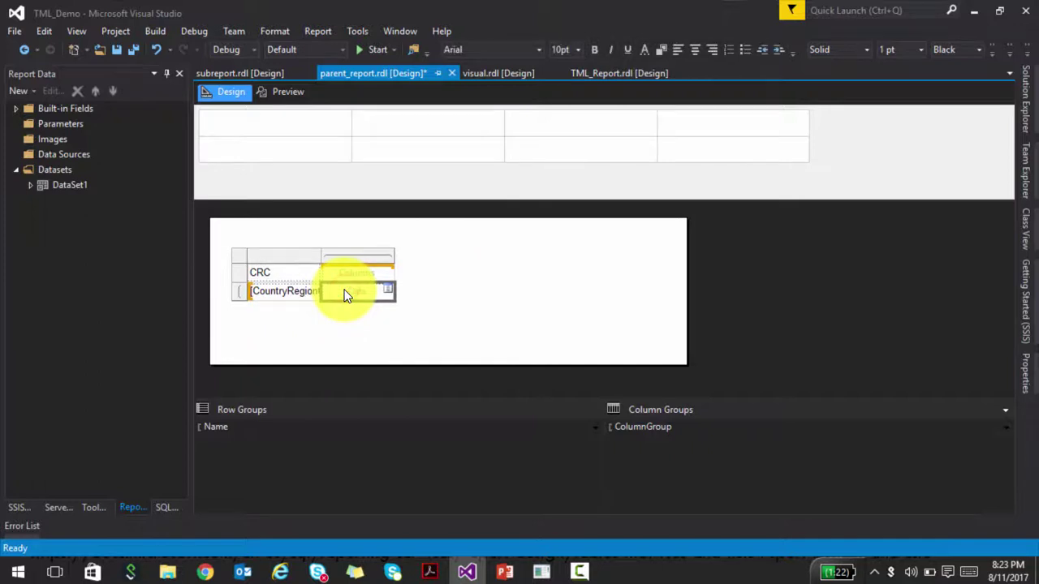
right_click(345, 294)
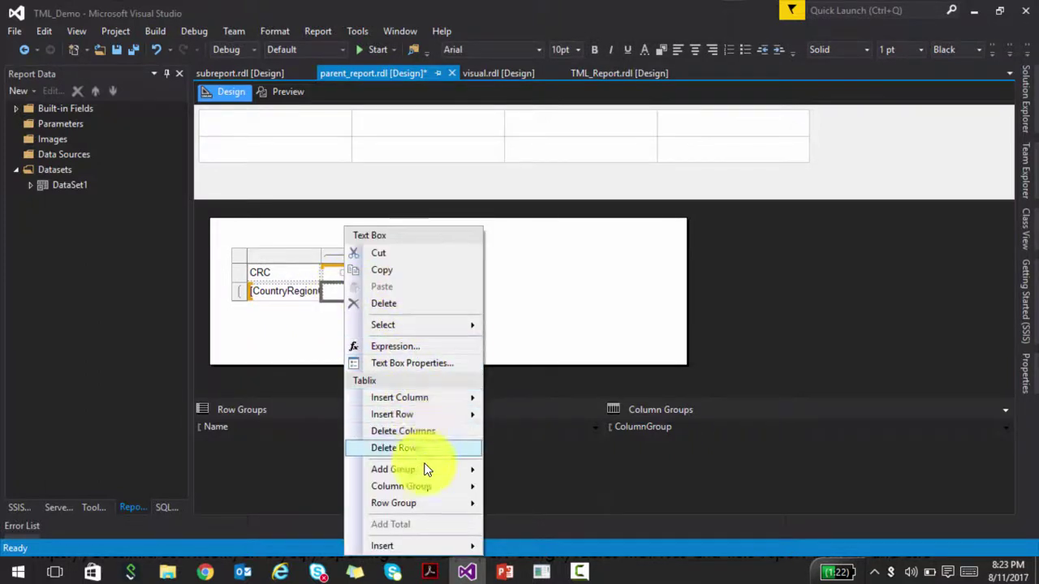
Step: Insert a subreport into the matrix data cell and set it to embed the report 'subreport'
mouse_move(427, 543)
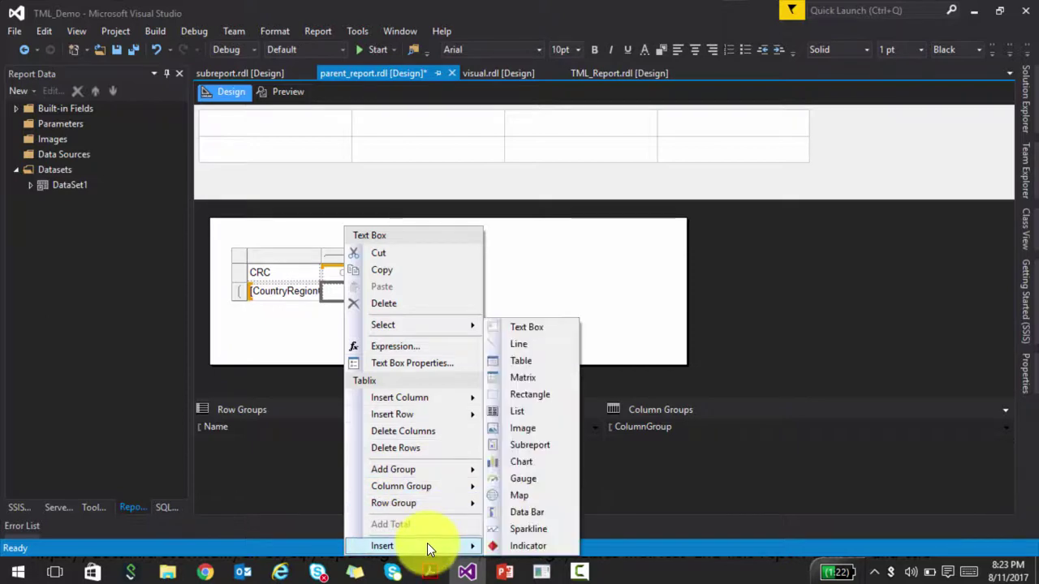
click(529, 449)
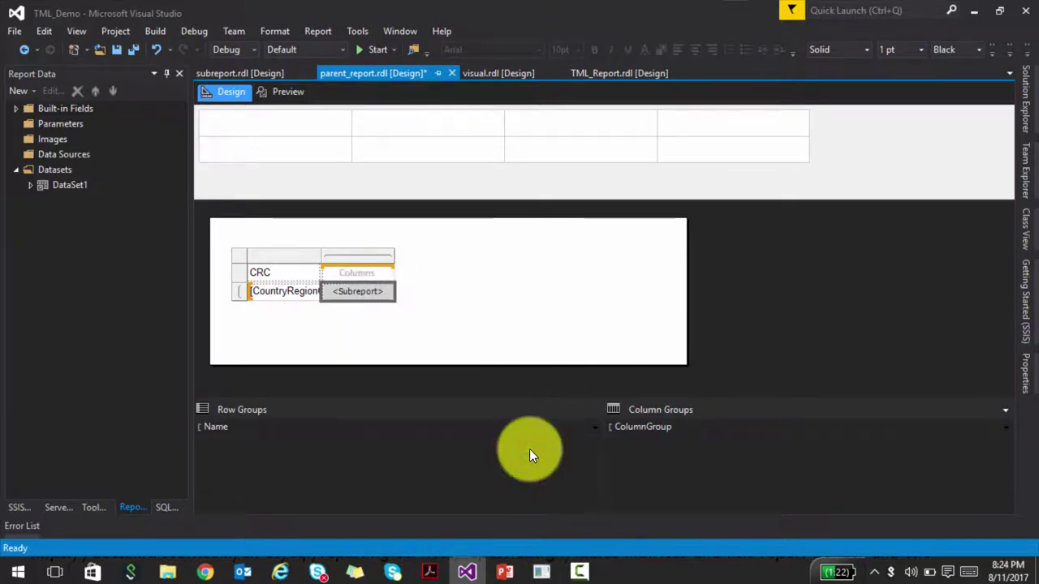
right_click(363, 298)
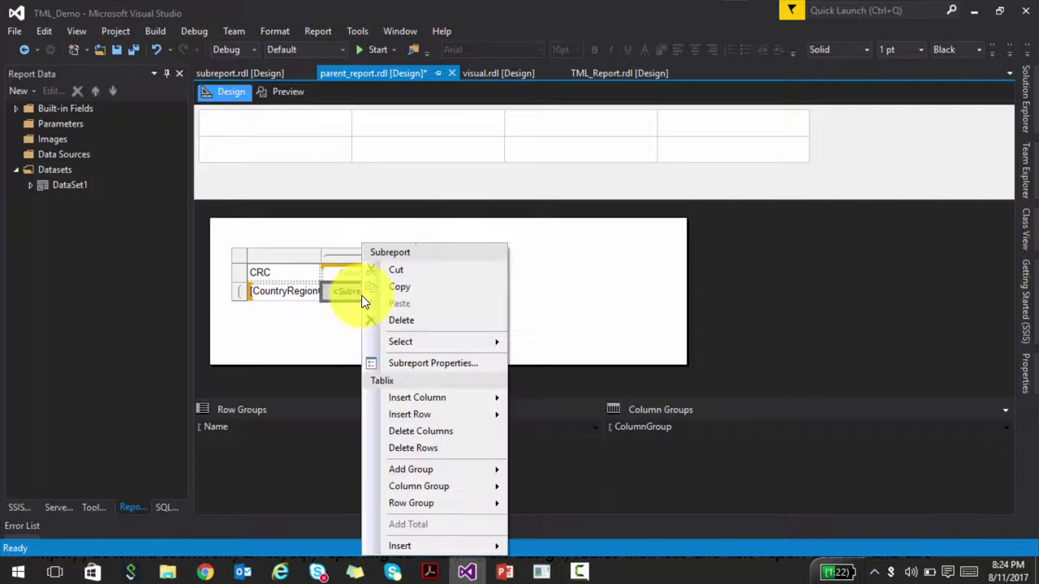
click(430, 363)
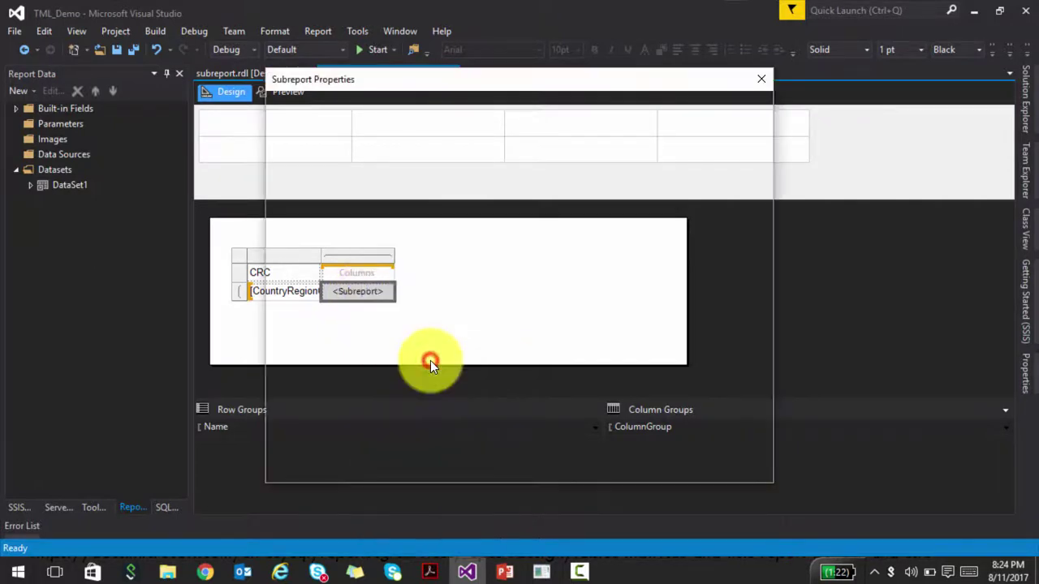
click(473, 227)
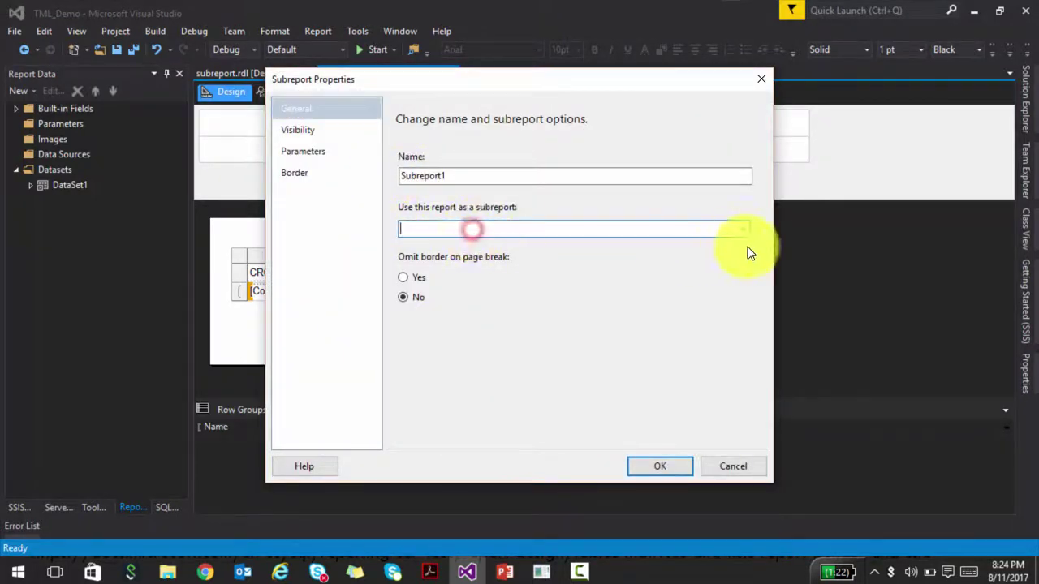
click(745, 230)
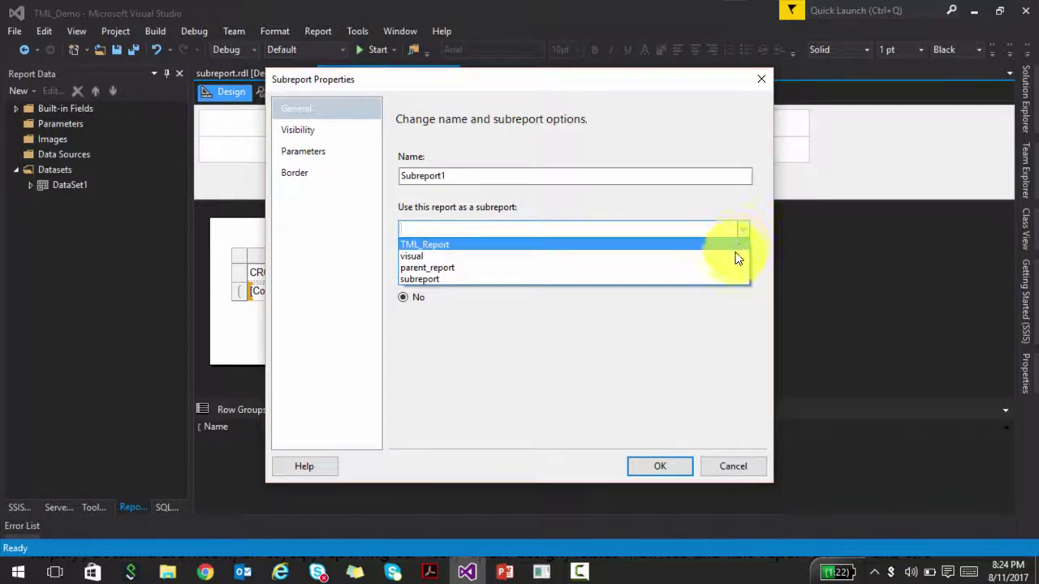
click(728, 288)
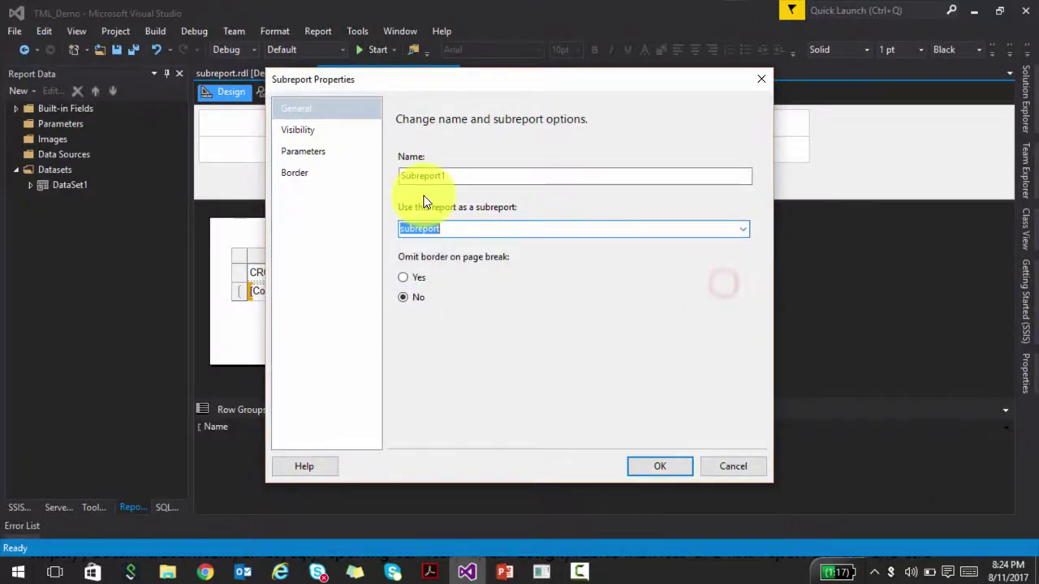
Step: Add subreport parameter CountryRegionCode with value [CountryRegionCode] and confirm the properties
click(302, 154)
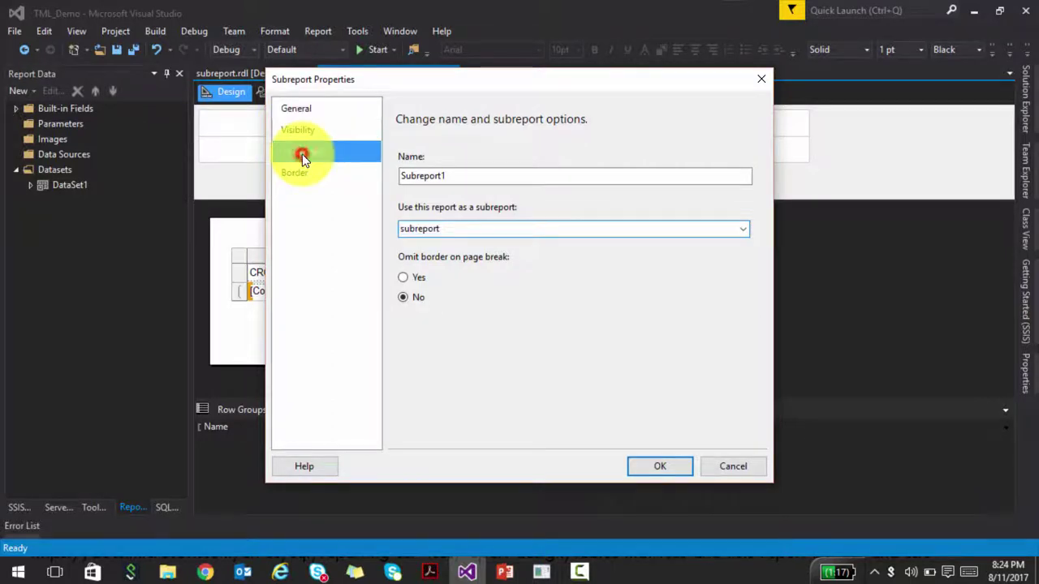
click(409, 184)
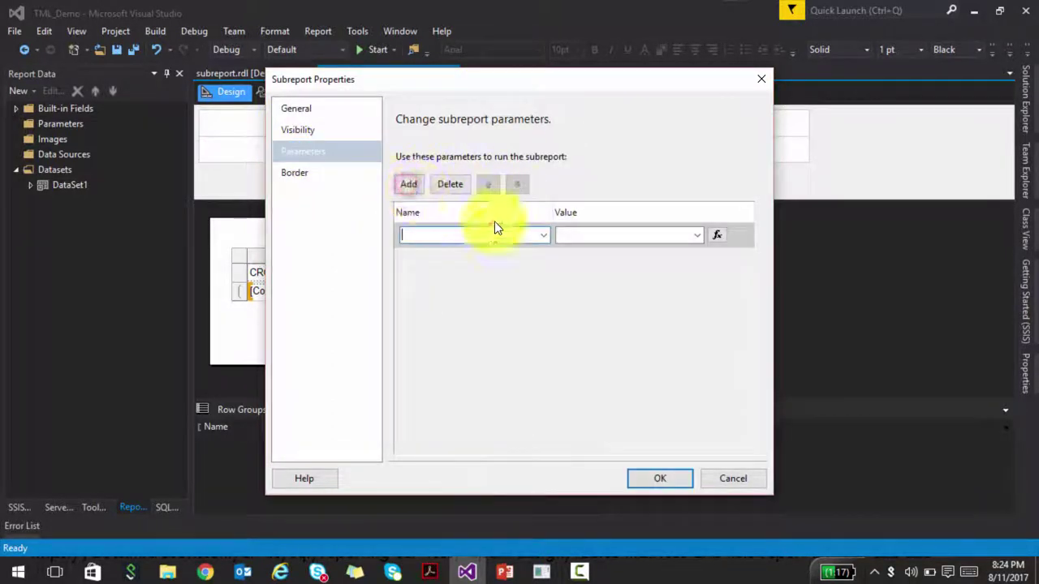
click(543, 235)
click(537, 249)
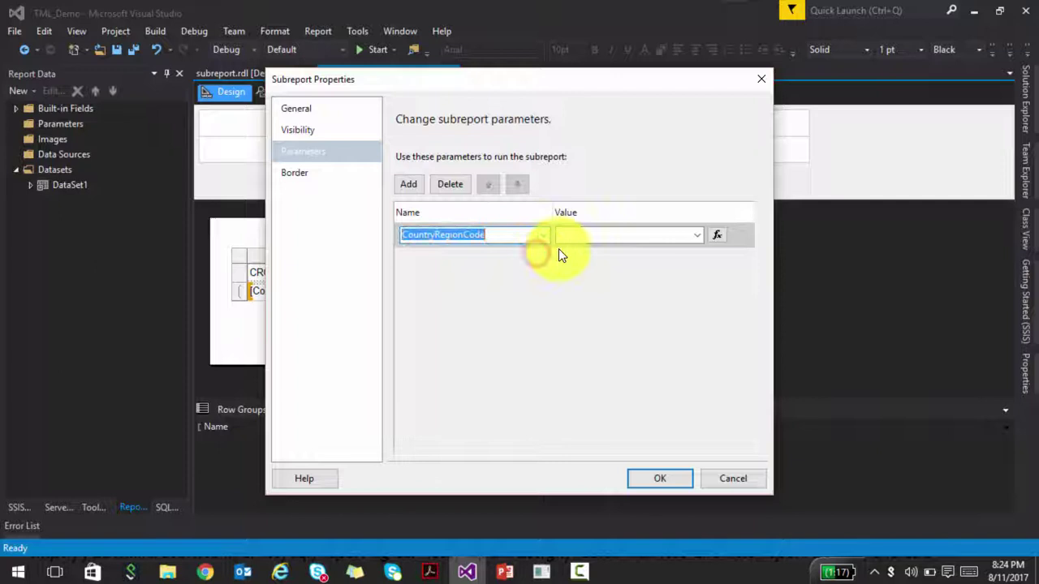
click(698, 236)
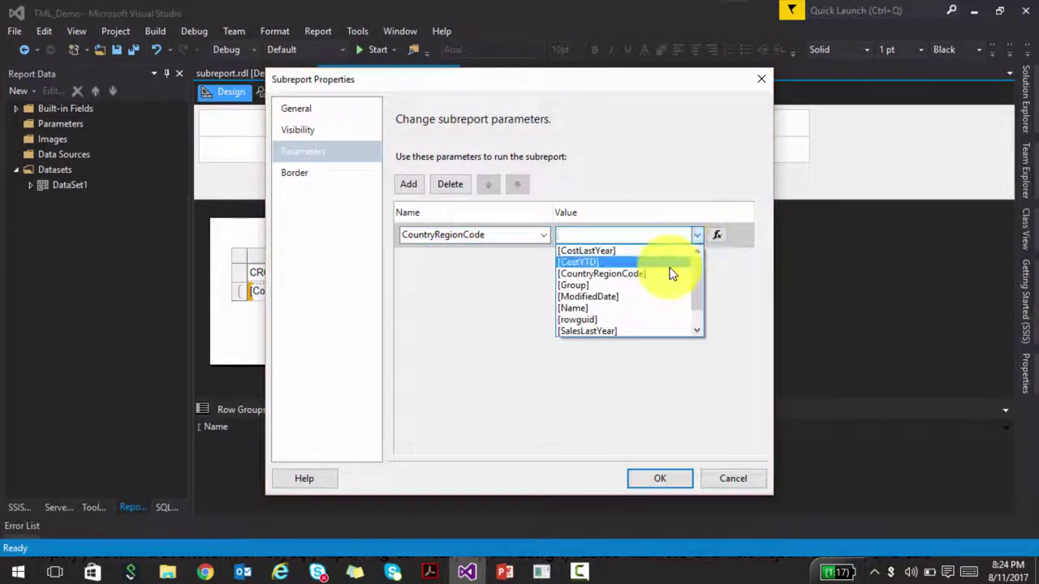
click(668, 274)
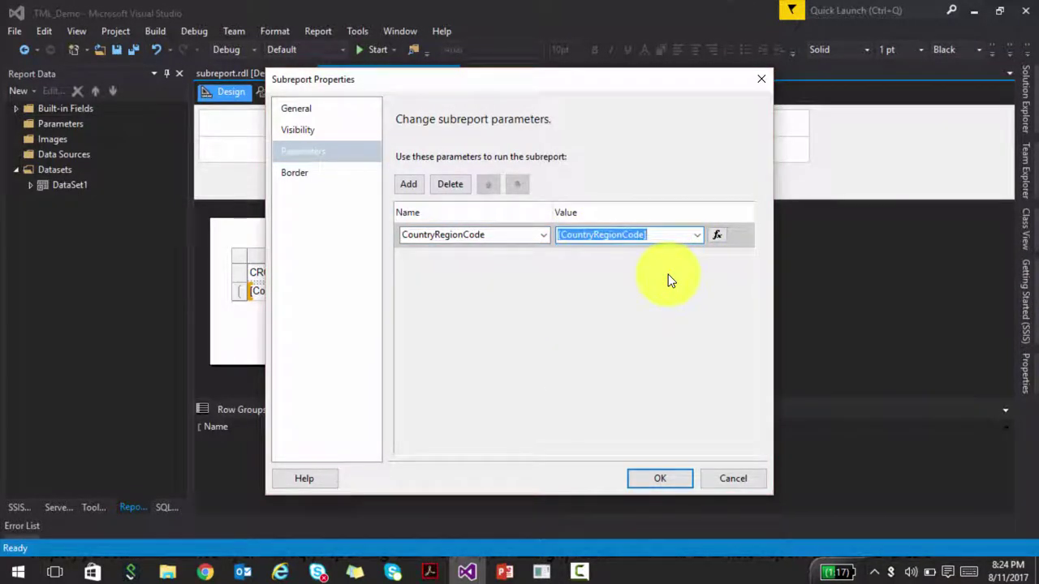
click(645, 484)
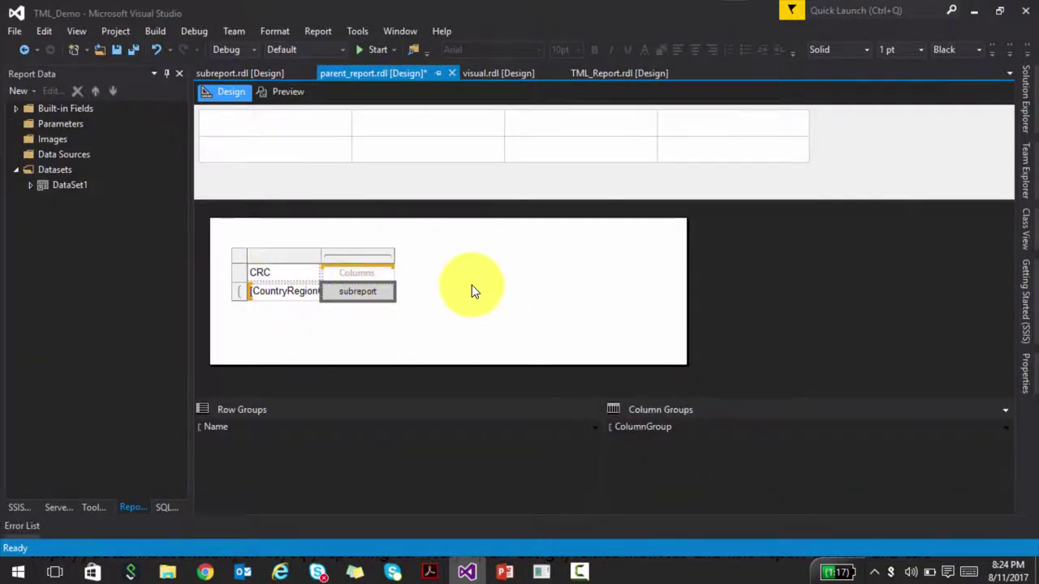
Step: Preview the parent report, close the Error List, and scroll through the AU, CA, US, FR sales tables
click(278, 92)
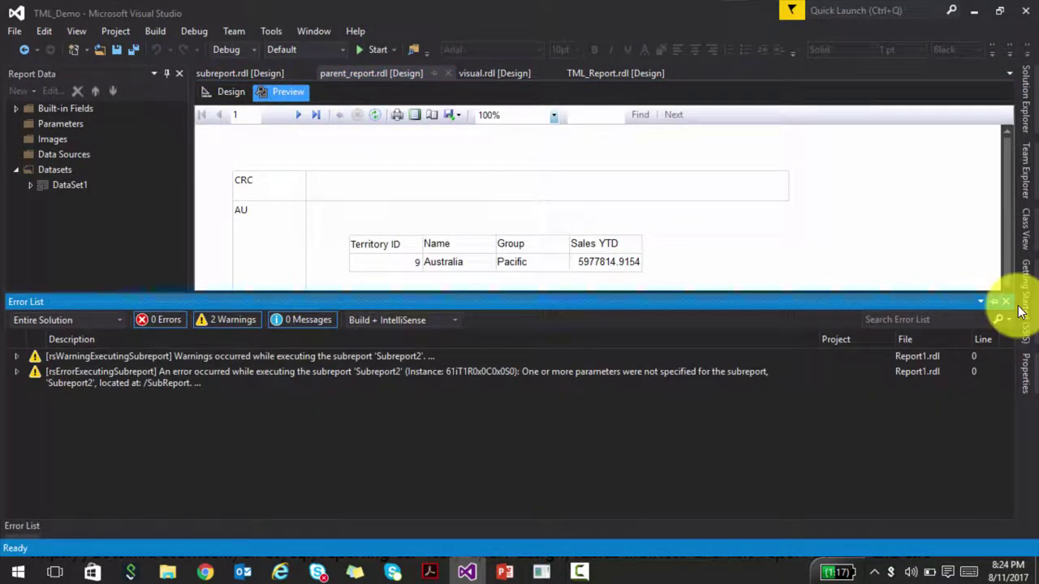
click(1004, 301)
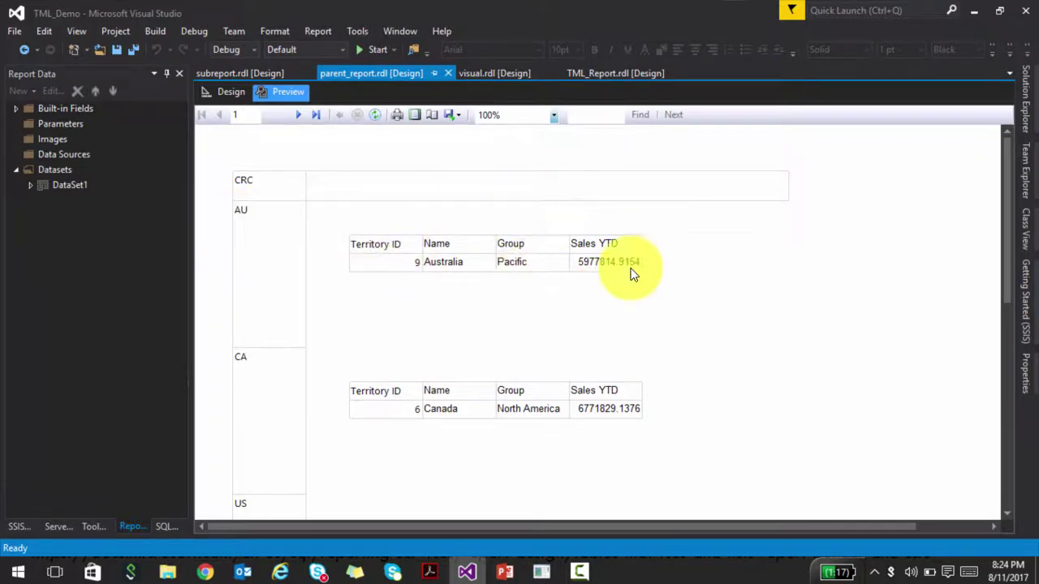
scroll(526, 280, down, 3)
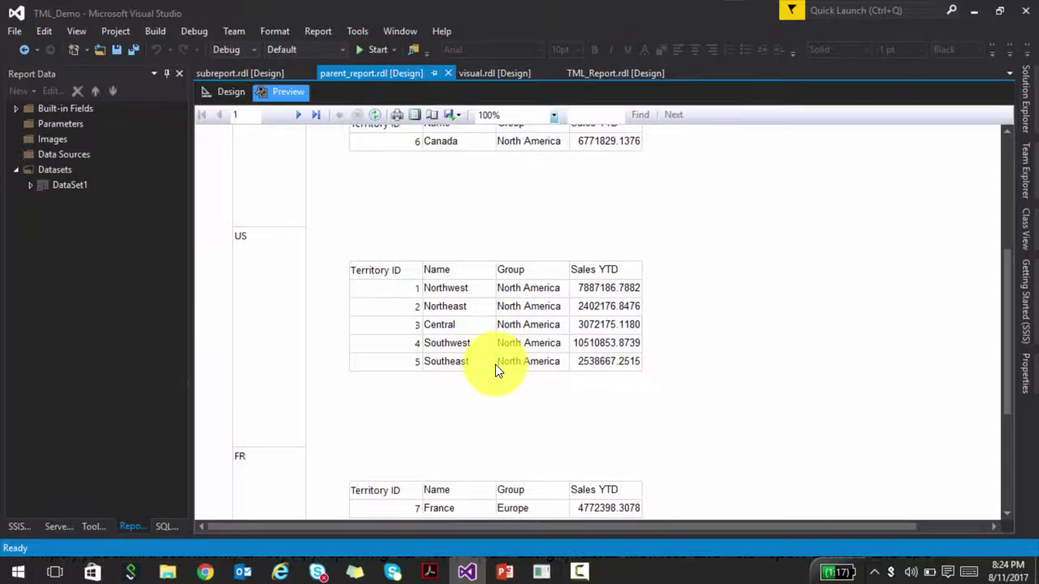
scroll(495, 364, down, 6)
scroll(498, 371, down, 10)
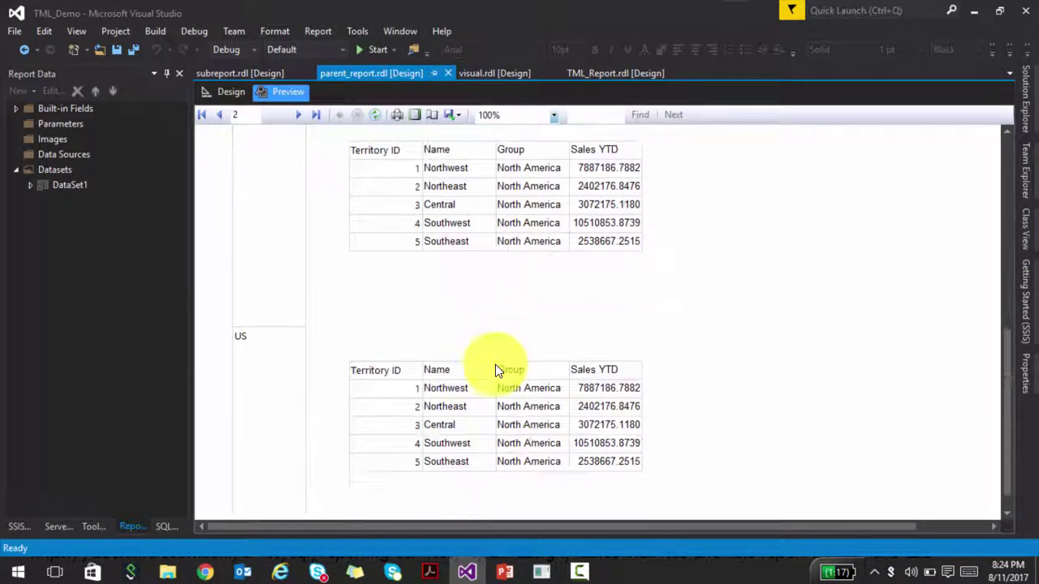
scroll(496, 367, up, 10)
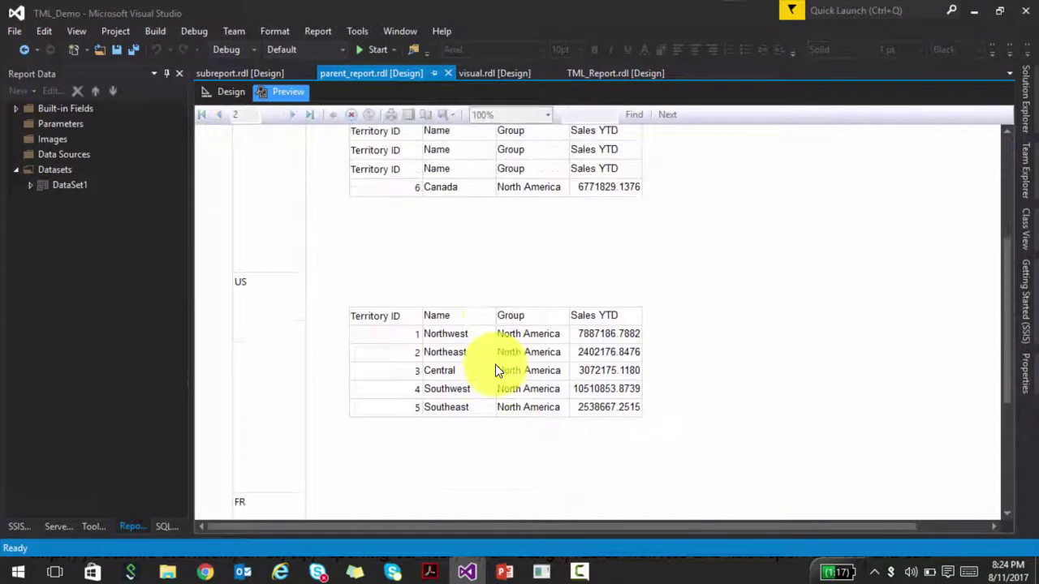